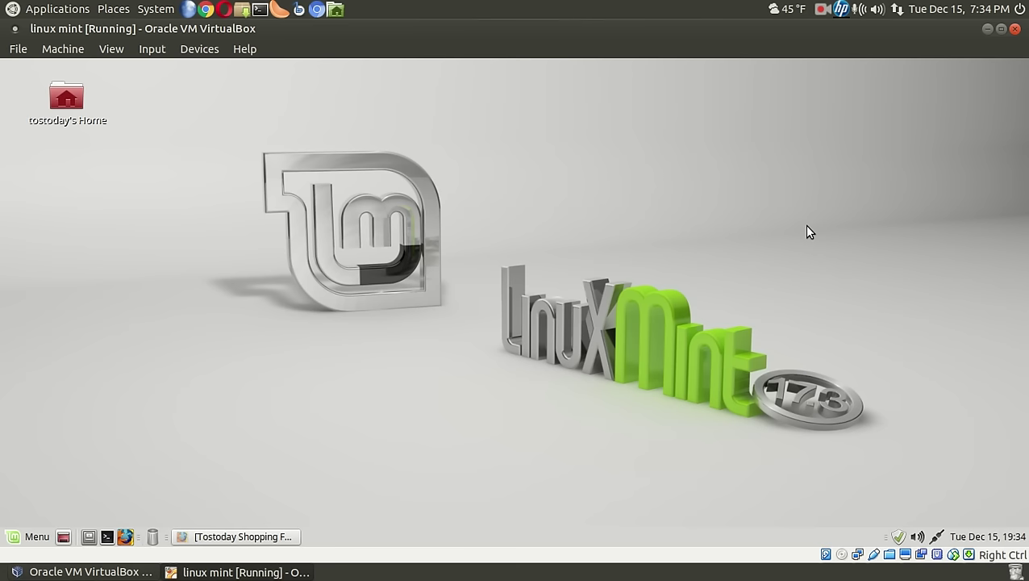
Step: Put the Linux Mint virtual machine into full-screen with Host+F and confirm Switch
key(Control_R+f)
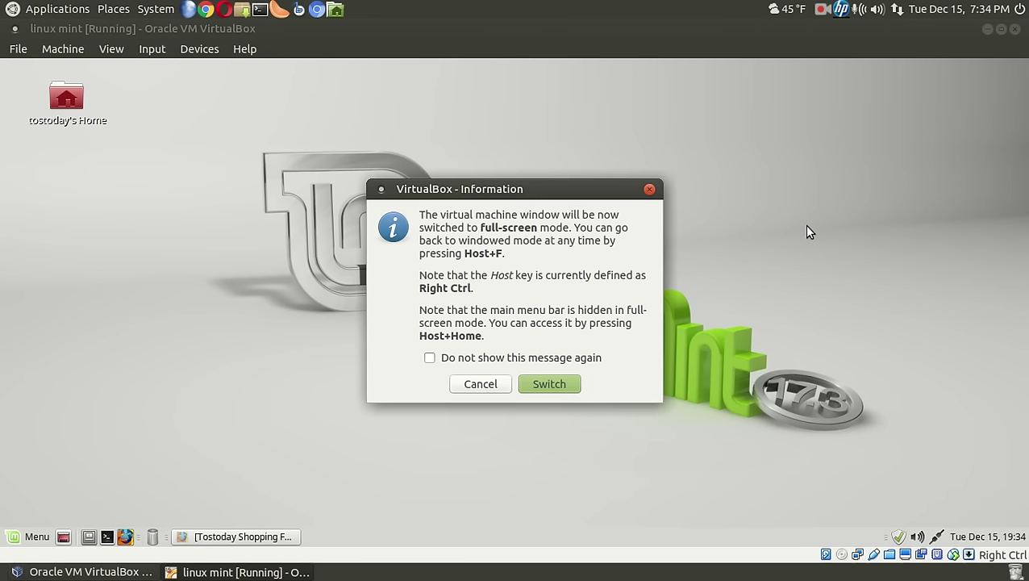
click(561, 383)
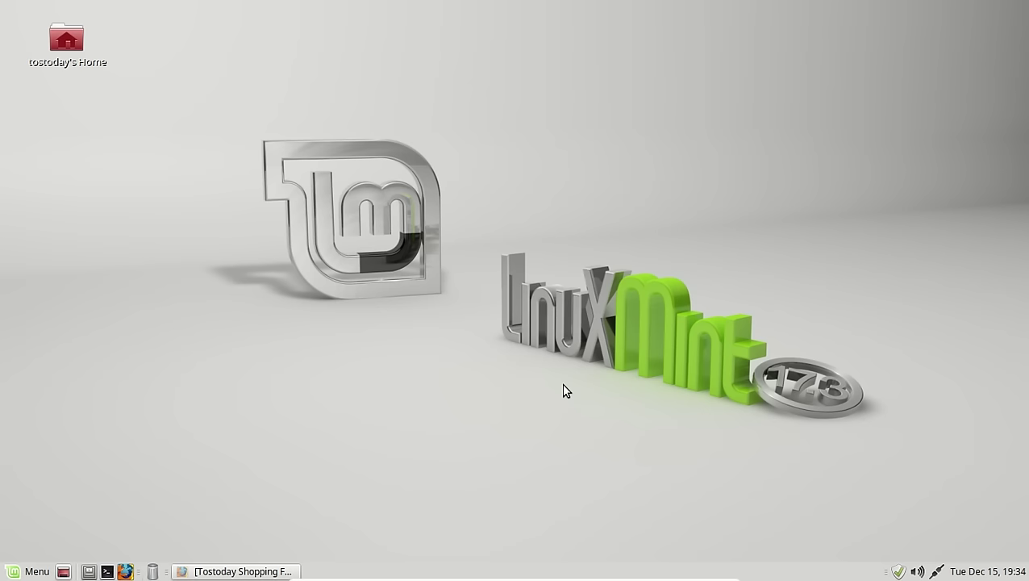
right_click(428, 187)
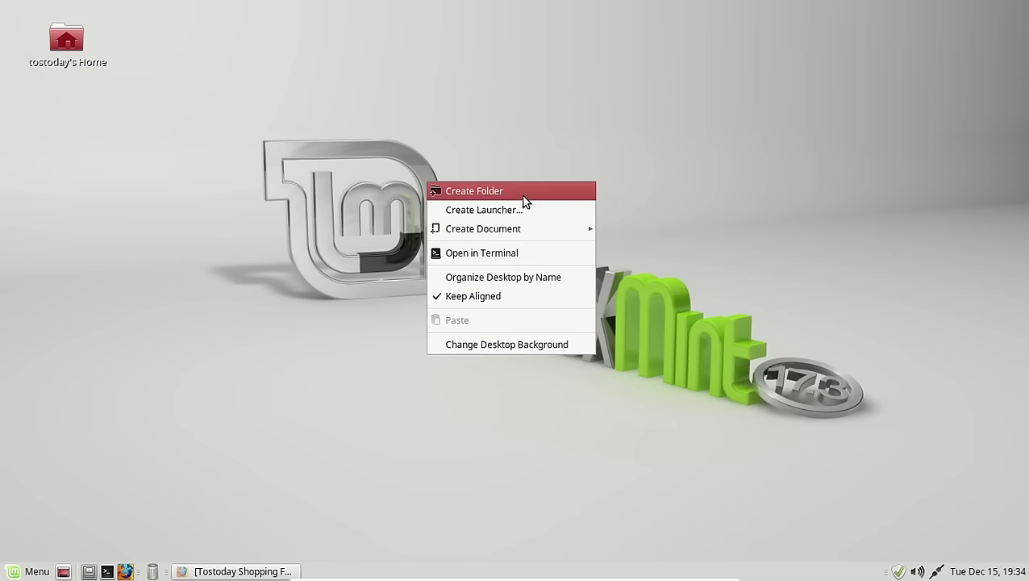
click(517, 346)
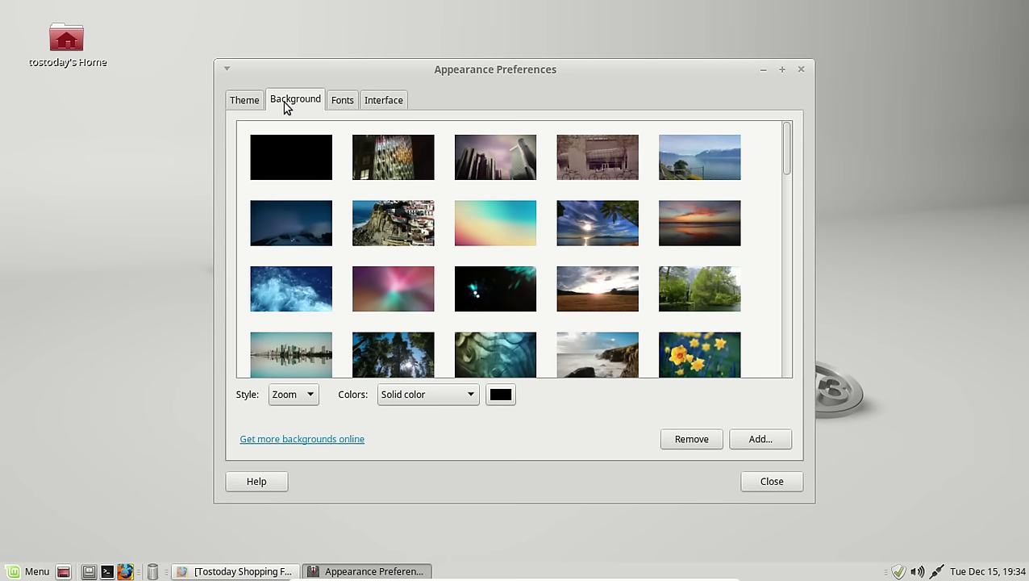
click(245, 101)
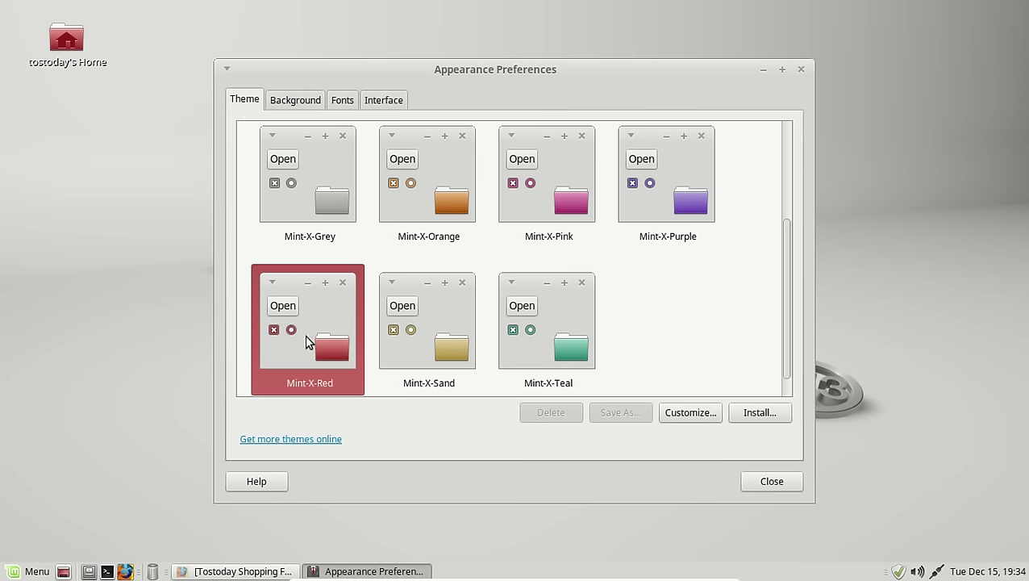
click(754, 482)
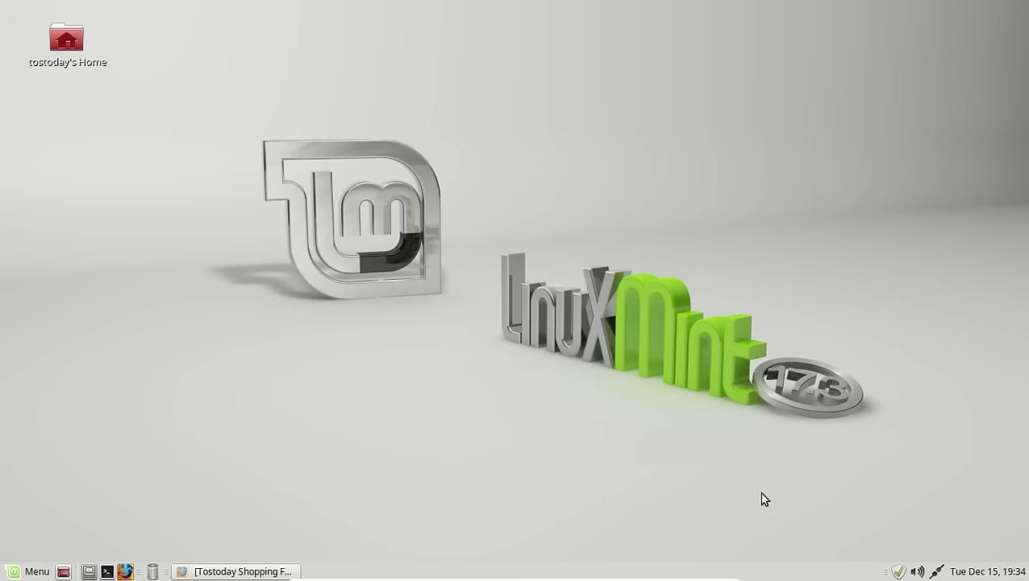
Step: Add the Sticky Notes applet to the bottom panel
right_click(787, 574)
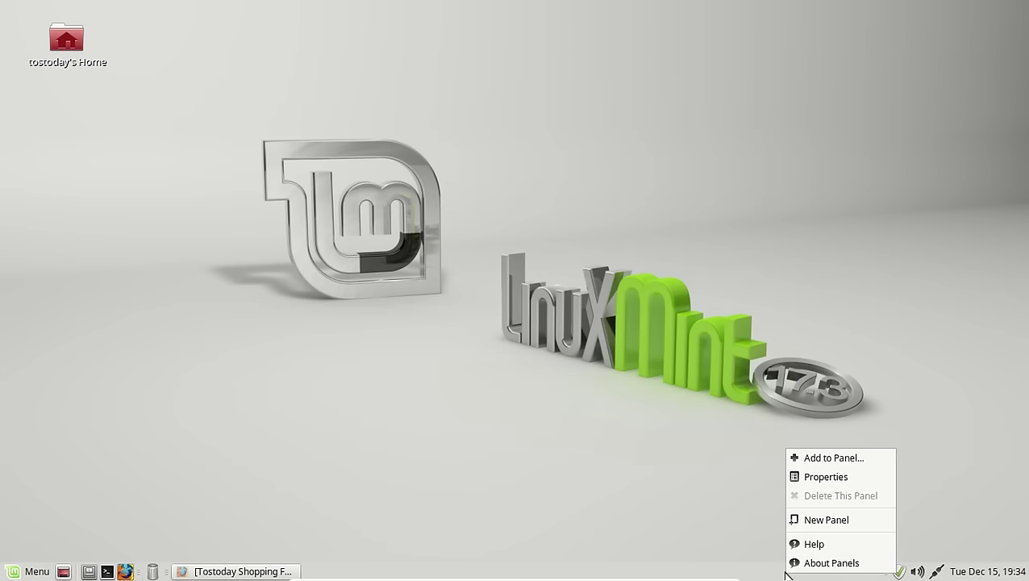
click(819, 459)
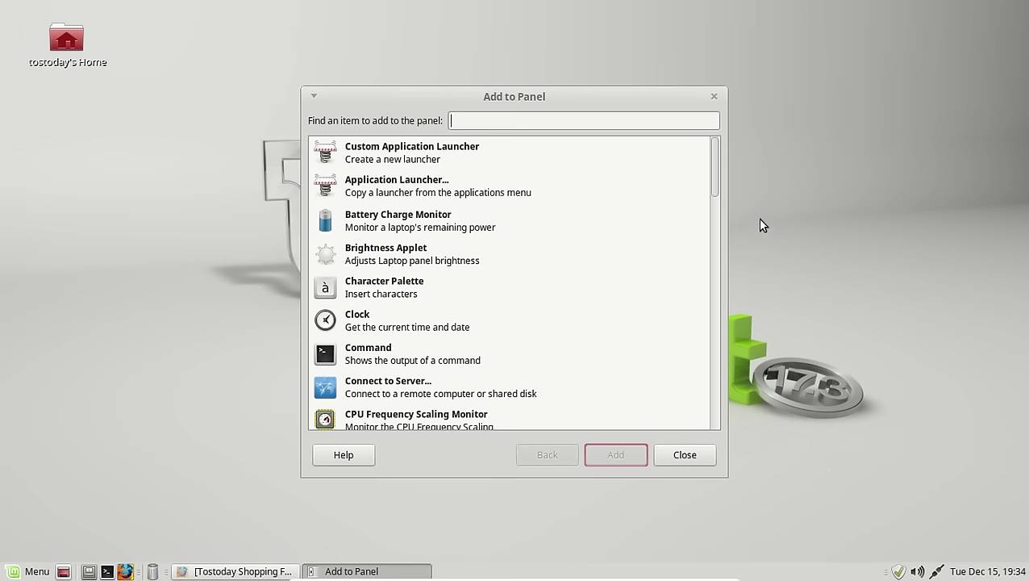
drag(715, 194, 719, 385)
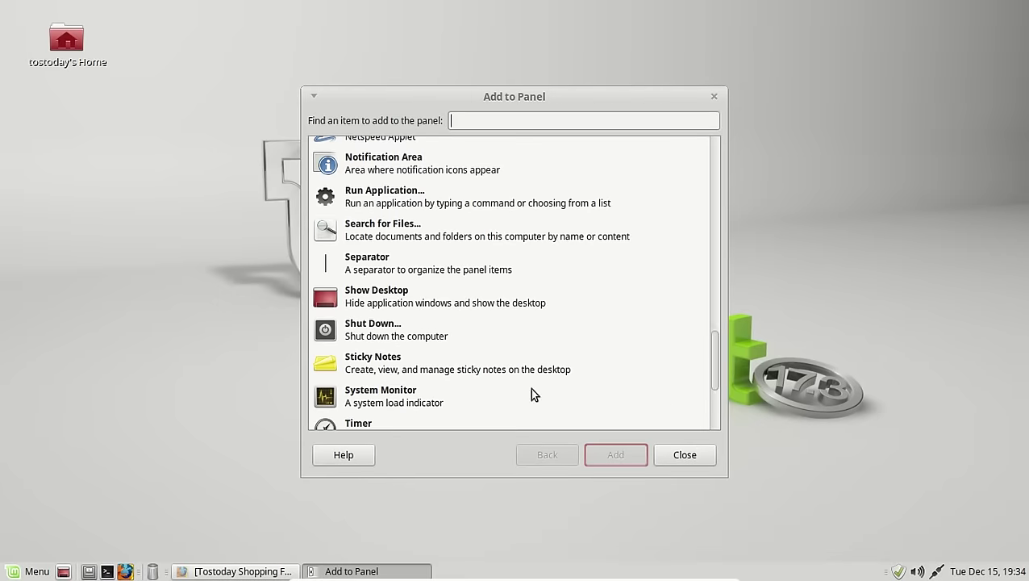
click(355, 359)
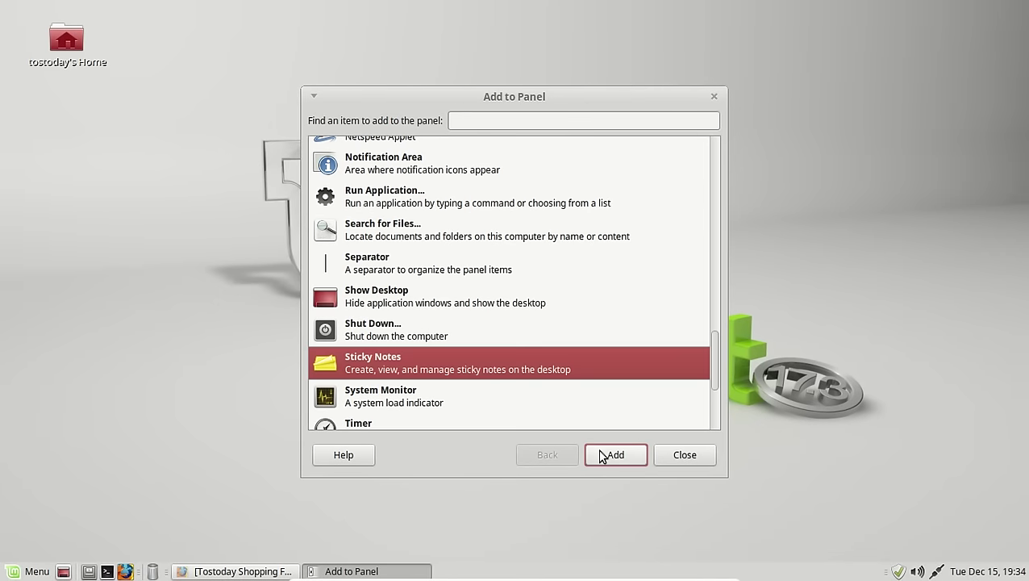
click(680, 456)
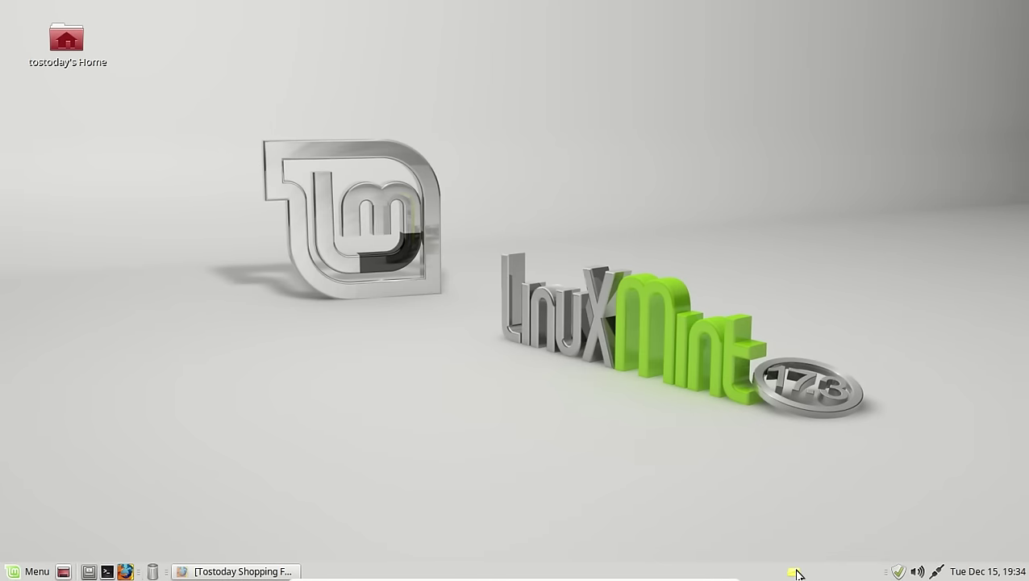
Step: Create a new sticky note containing the text 'testing'
right_click(795, 572)
click(816, 367)
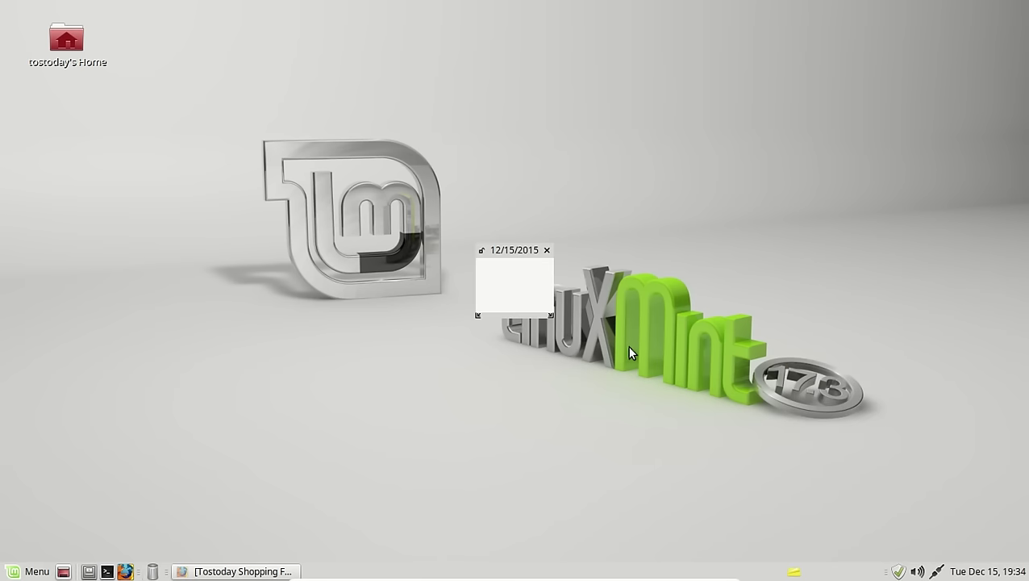
text(testing)
key(Return)
Step: Move the 'testing' note to the desktop's upper right, then delete it
click(547, 250)
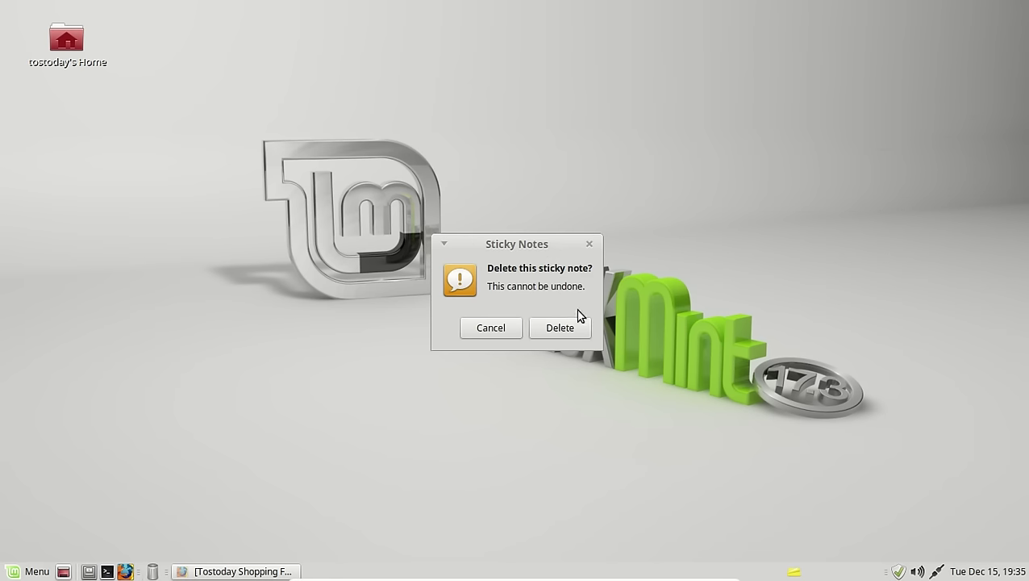
click(492, 328)
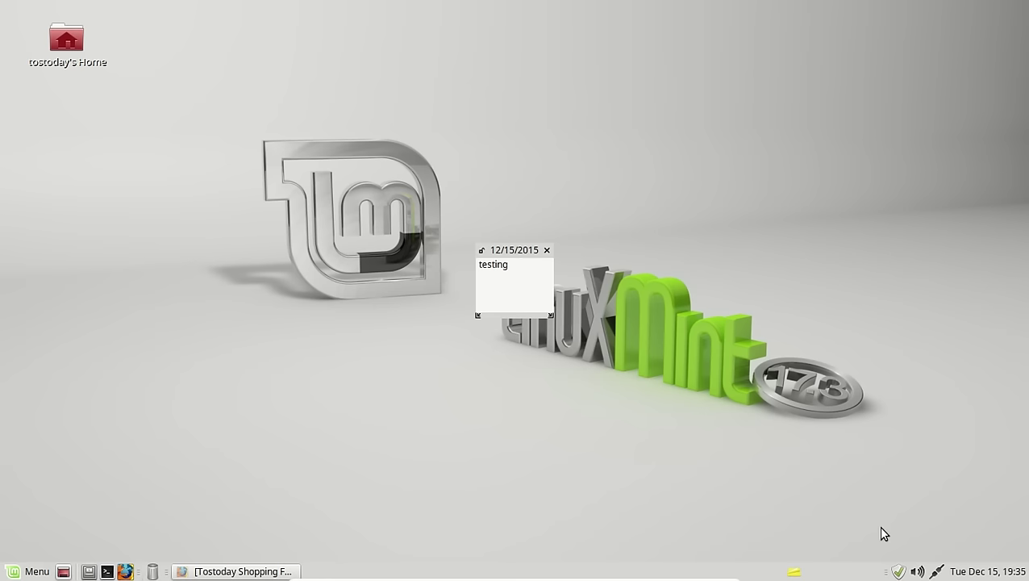
drag(526, 250, 905, 75)
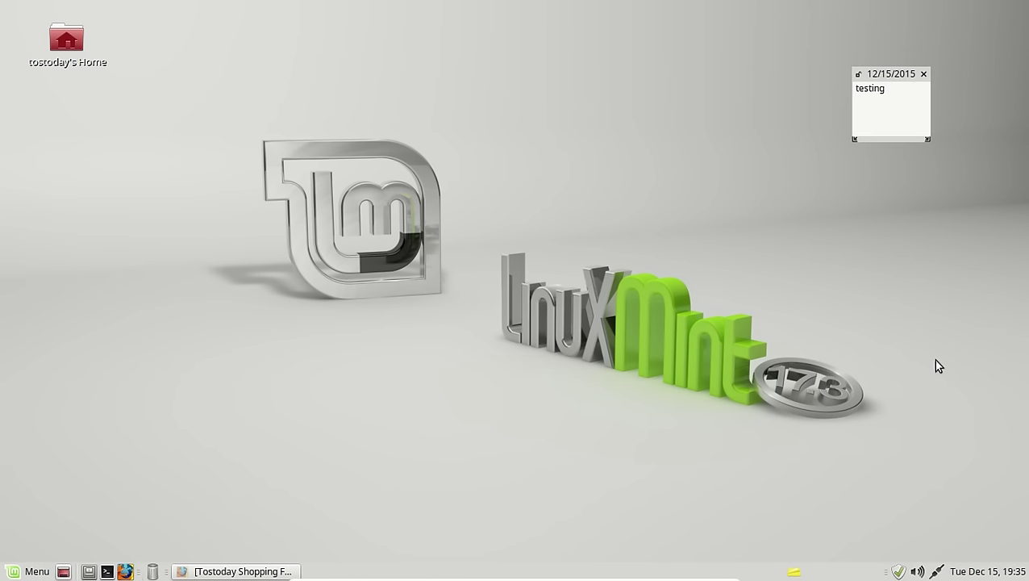
click(922, 73)
click(935, 150)
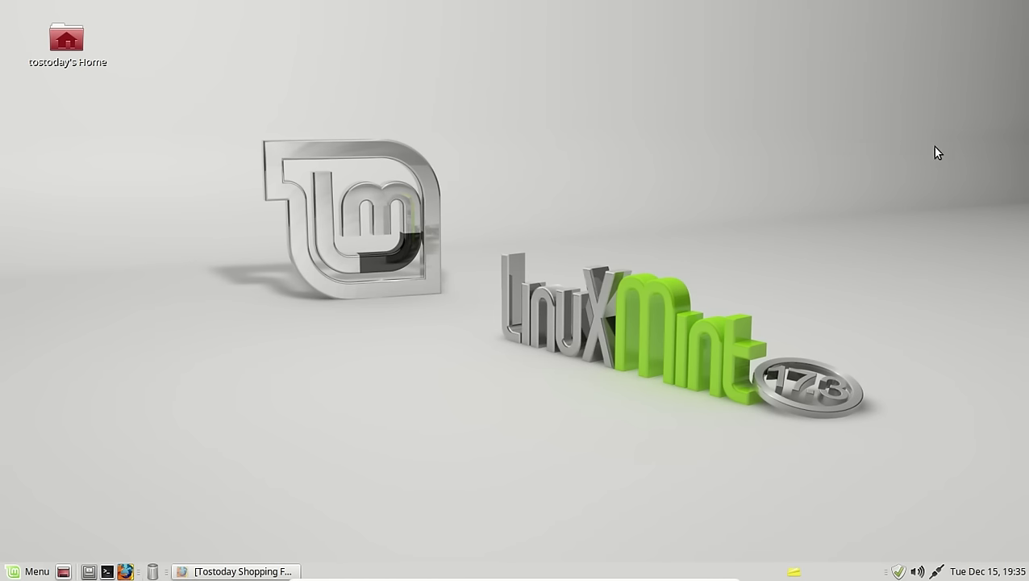
click(1008, 573)
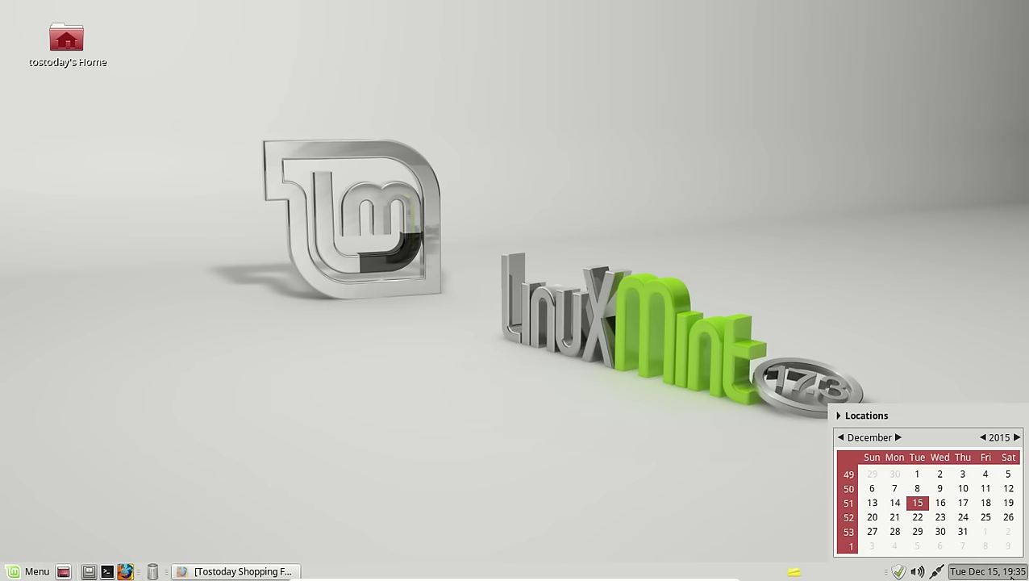
click(1012, 575)
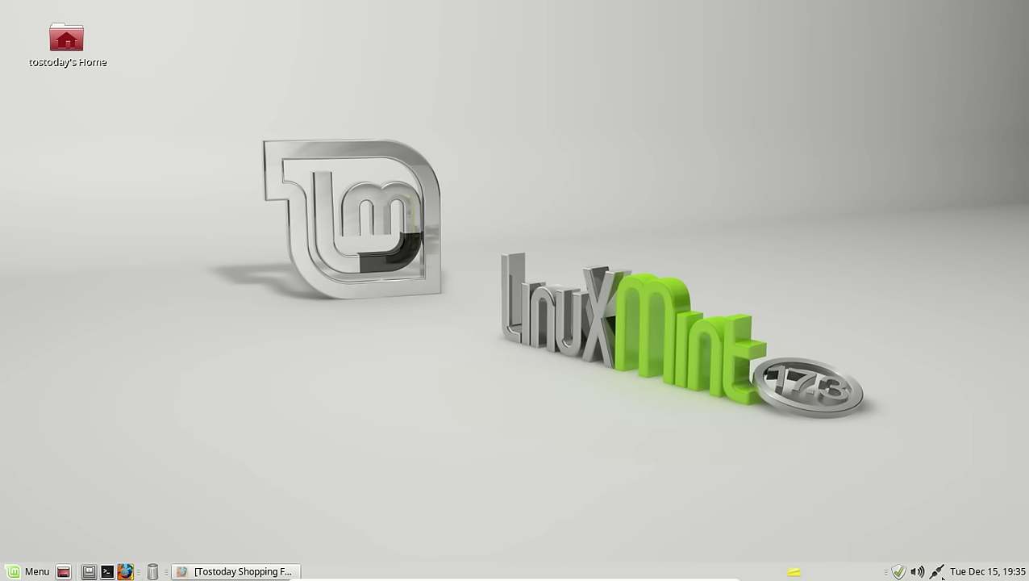
click(937, 572)
click(920, 572)
click(920, 572)
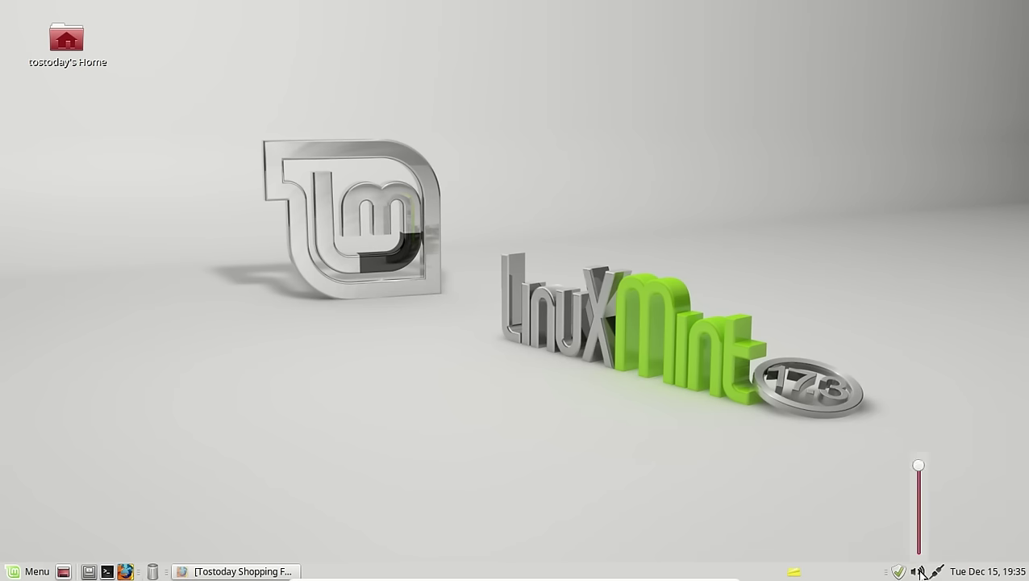
click(920, 572)
right_click(920, 572)
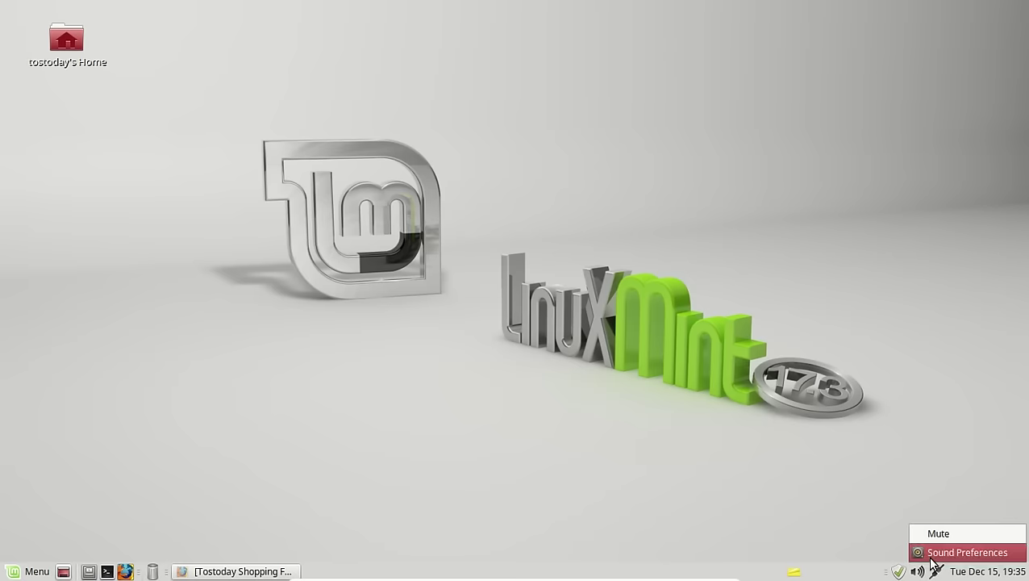
click(936, 557)
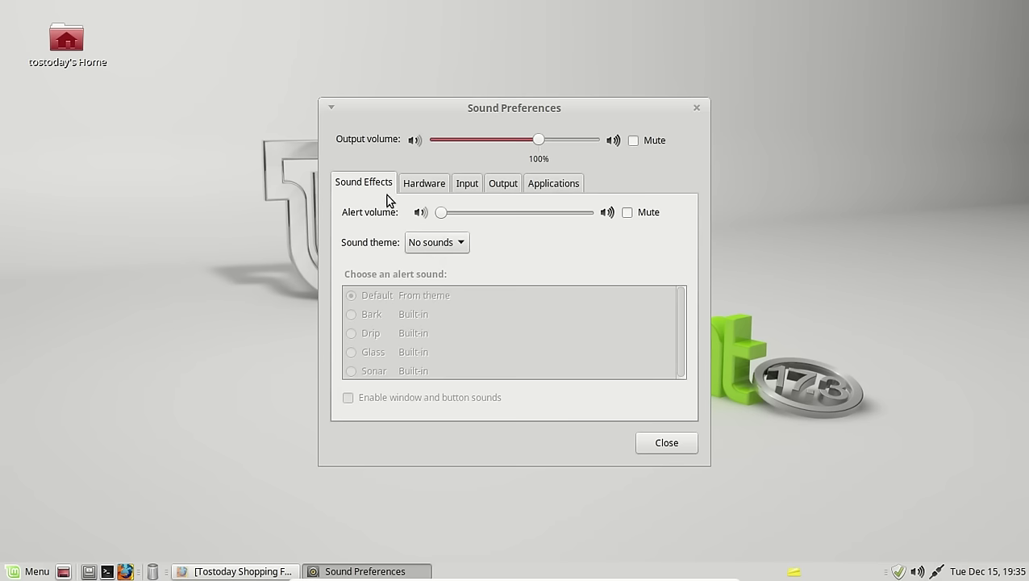
click(428, 185)
click(457, 186)
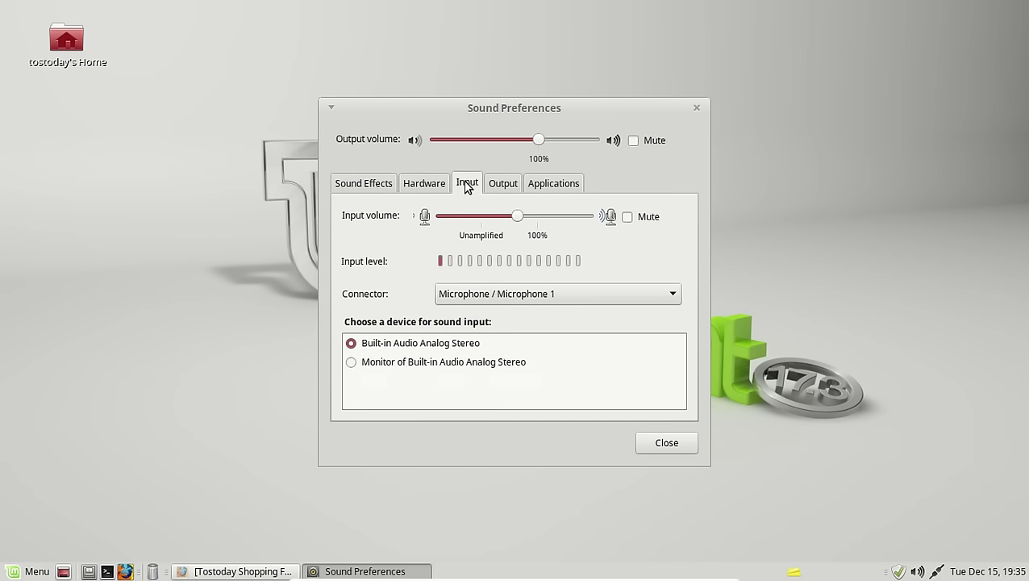
click(499, 187)
click(543, 186)
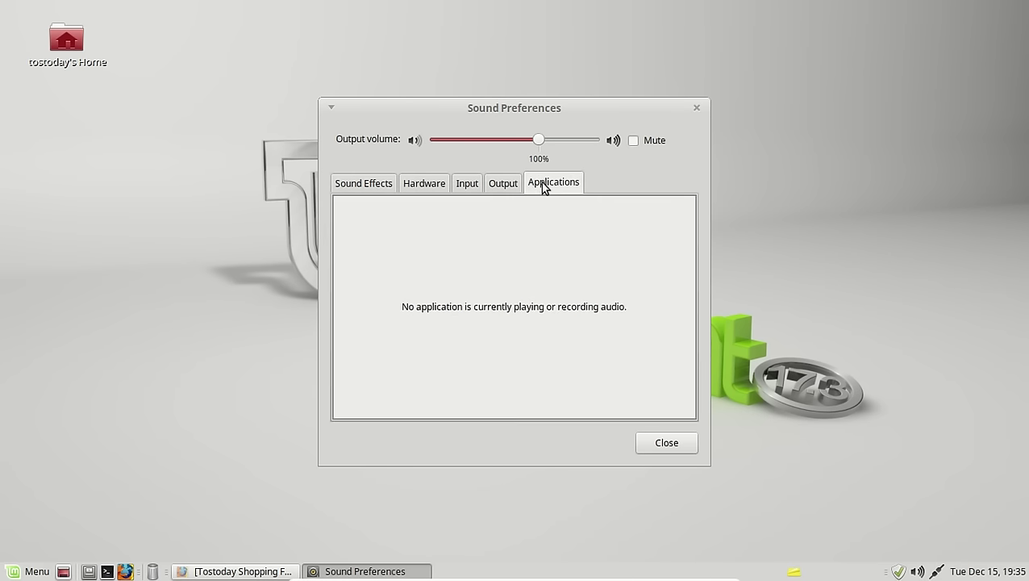
click(652, 448)
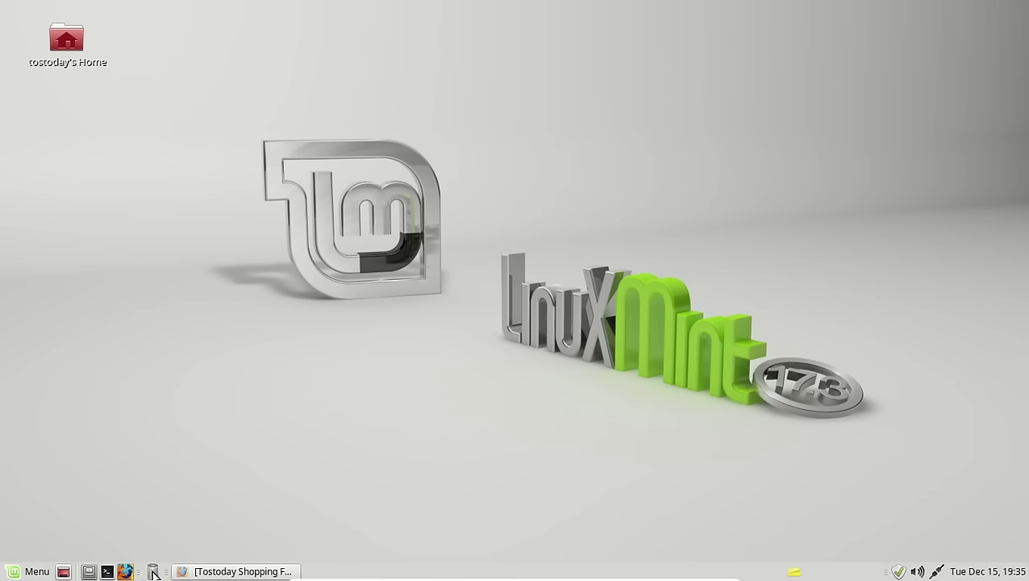
Step: Run 'sudo apt-get install vlc' in a new terminal and enter the administrator password
click(107, 571)
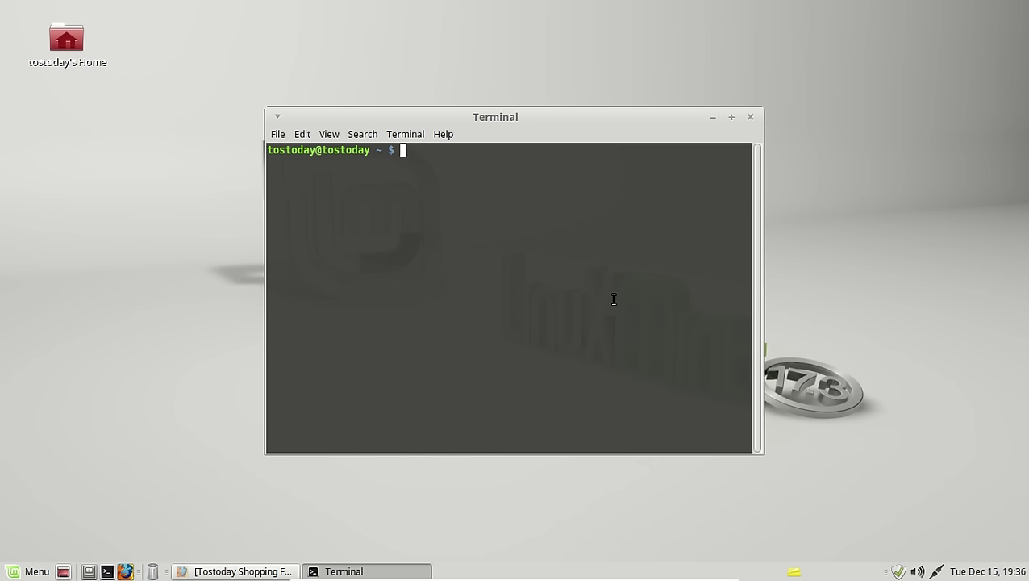
text(sudo apt-get ins)
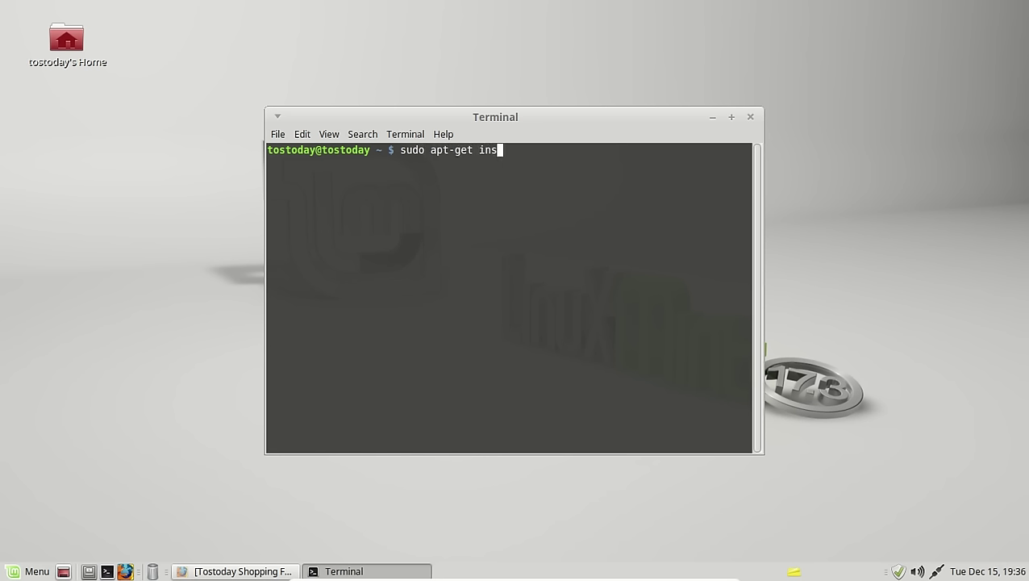
text(tall vlc)
key(Return)
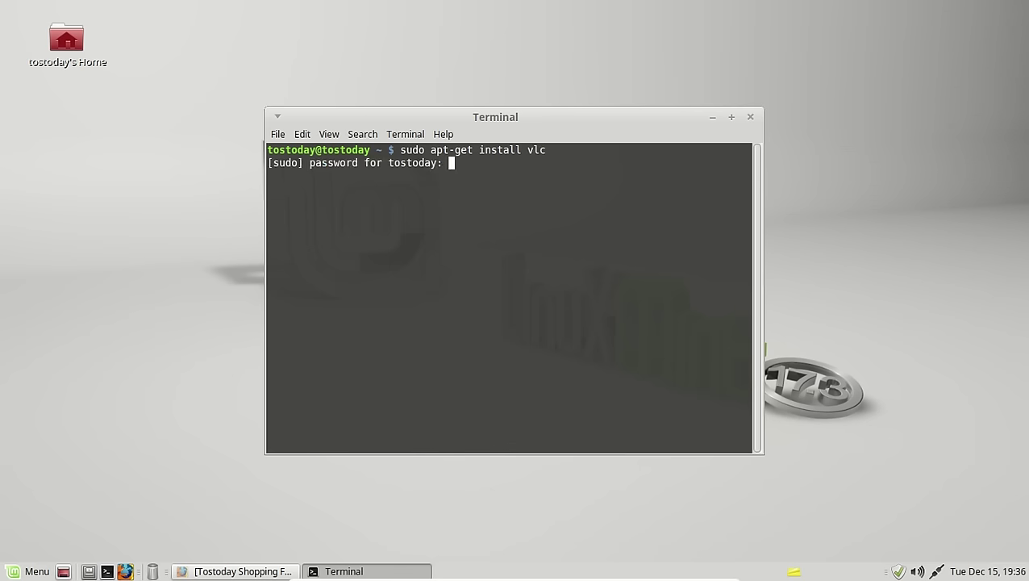
key(Return)
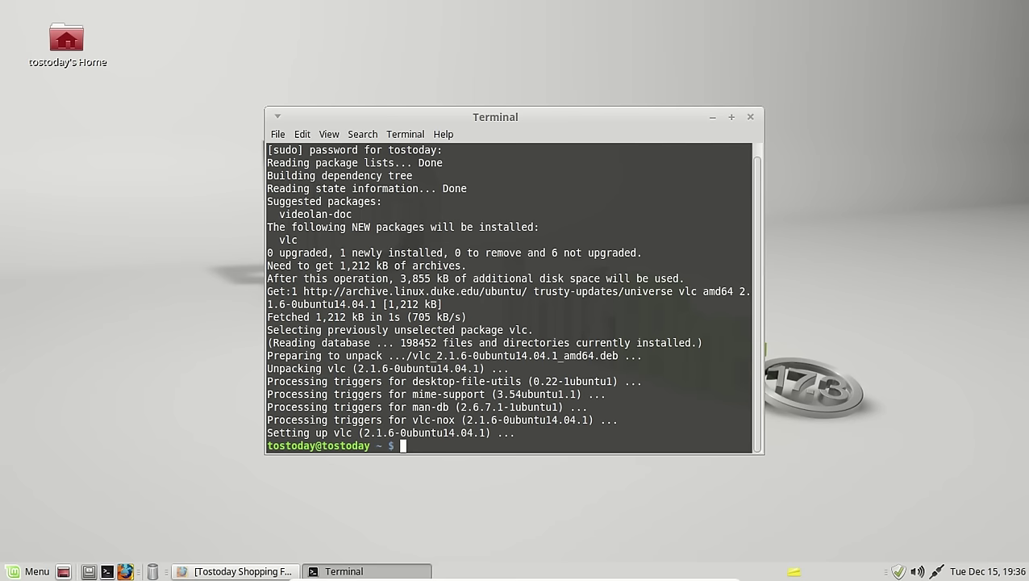
Step: Close the terminal, search the application menu for 'vlc', then clear the search
click(750, 118)
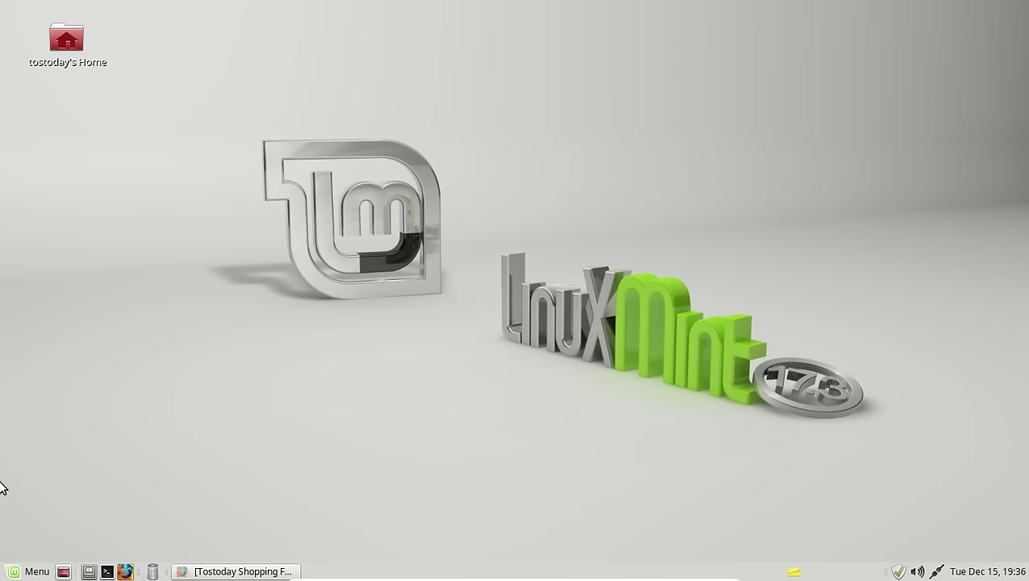
click(28, 575)
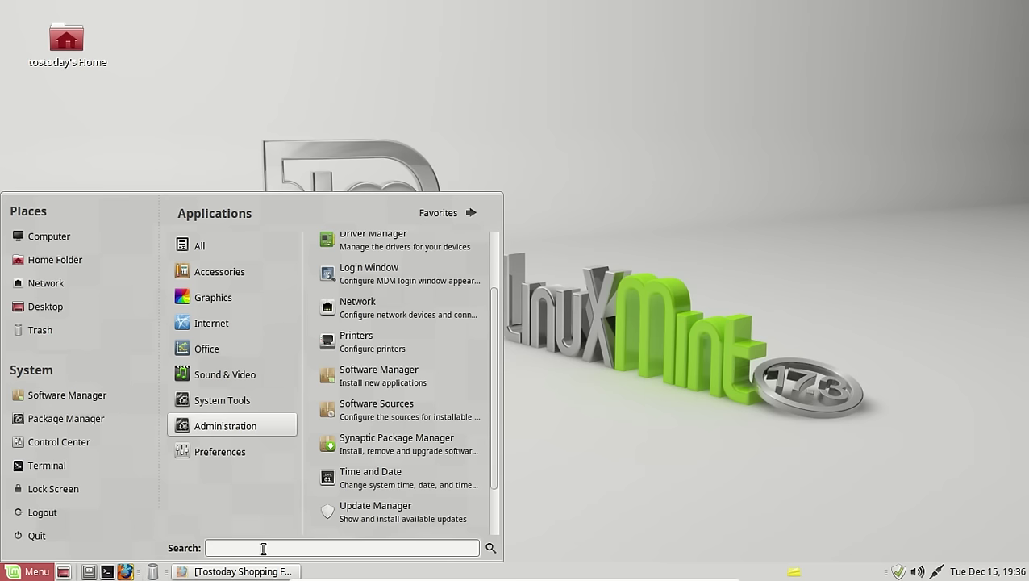
text(vlc)
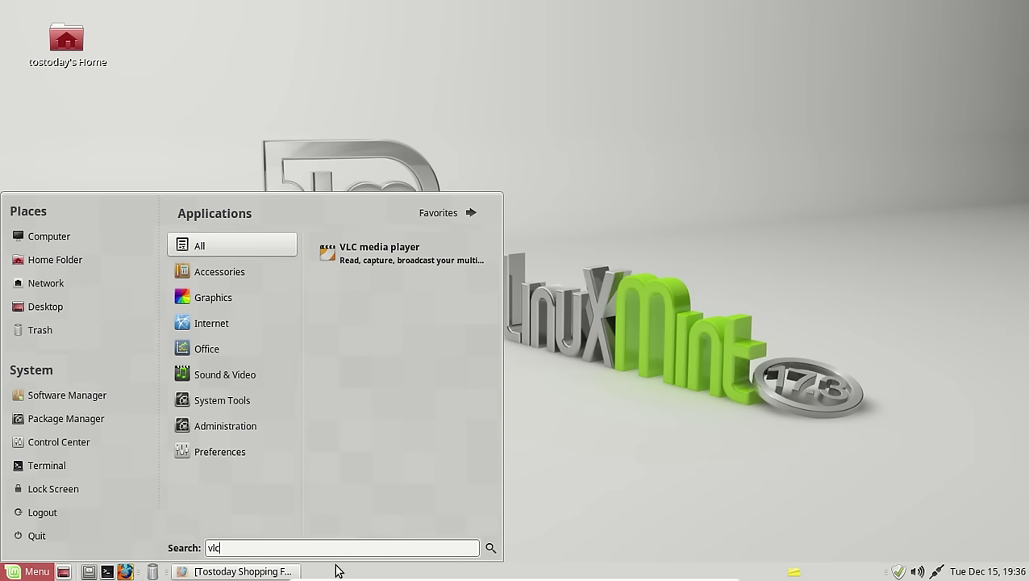
key(BackSpace)
key(BackSpace)
key(BackSpace)
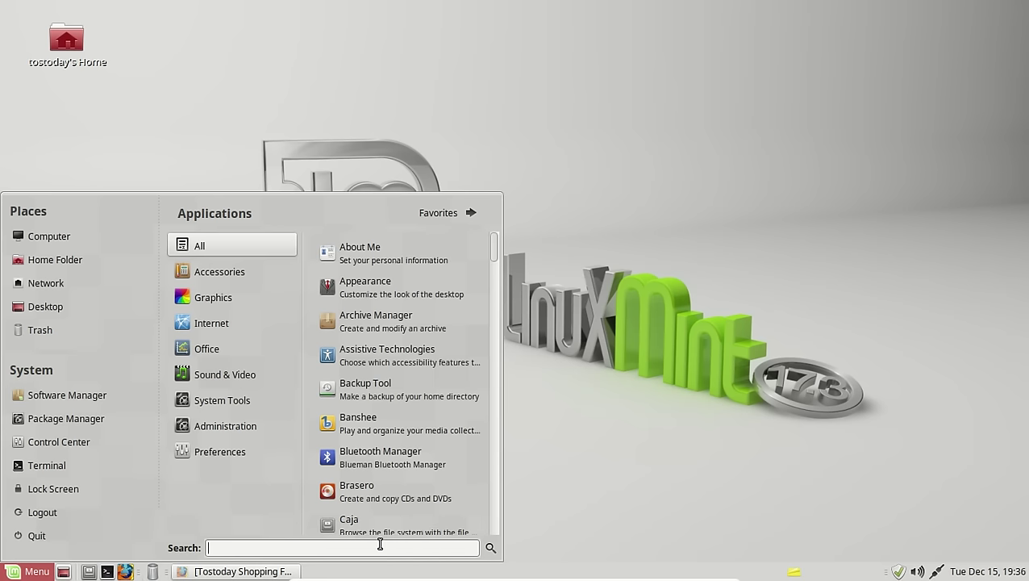
Step: Search 'fire', view Firefox Web Browser's context options, then clear the search
text(fire)
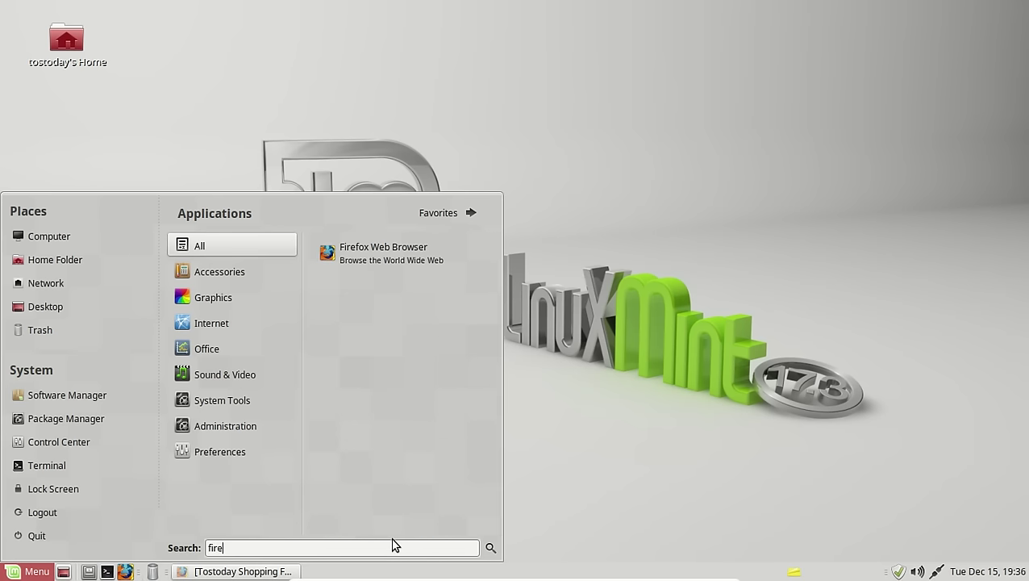
right_click(390, 255)
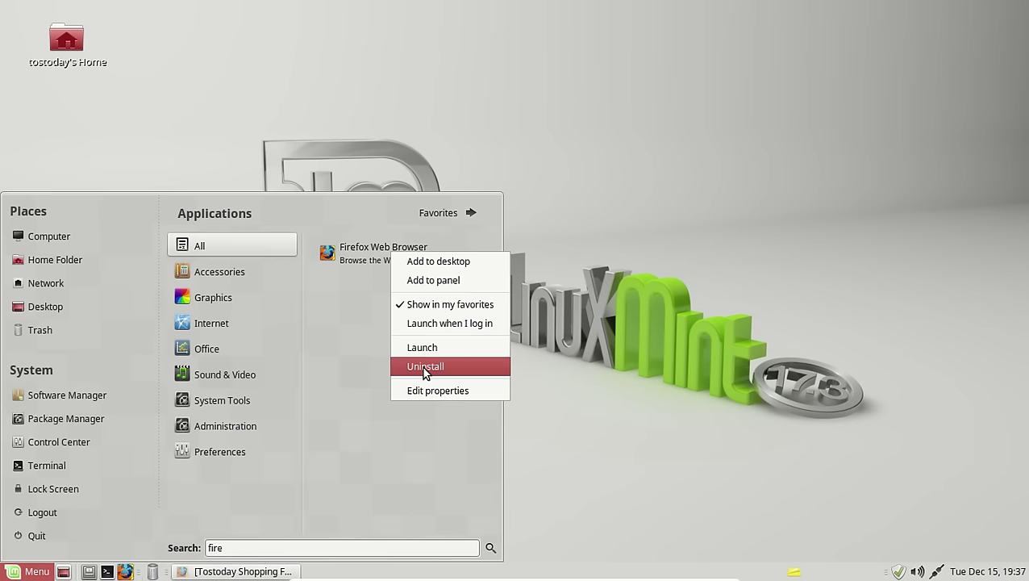
click(511, 121)
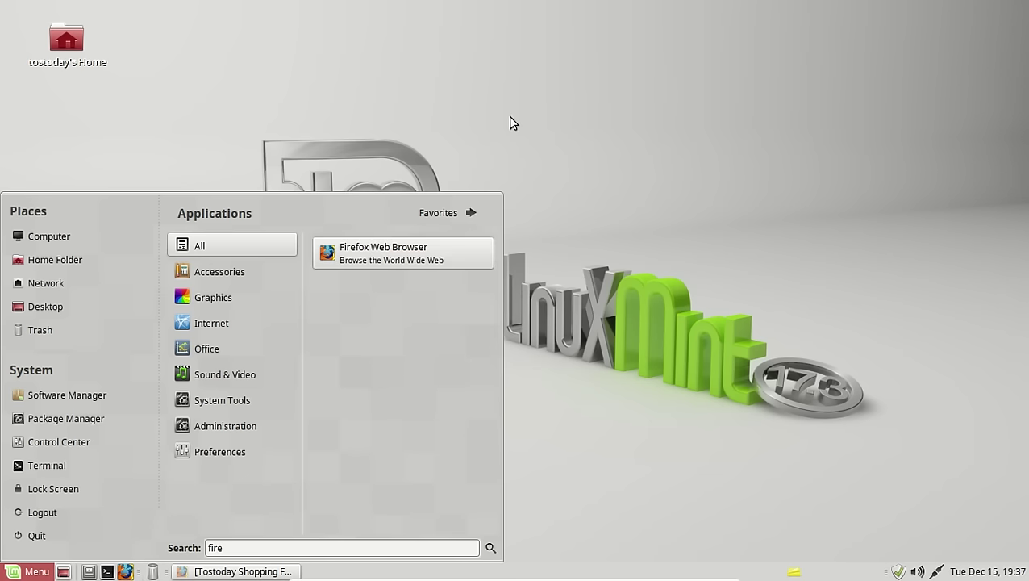
double_click(234, 545)
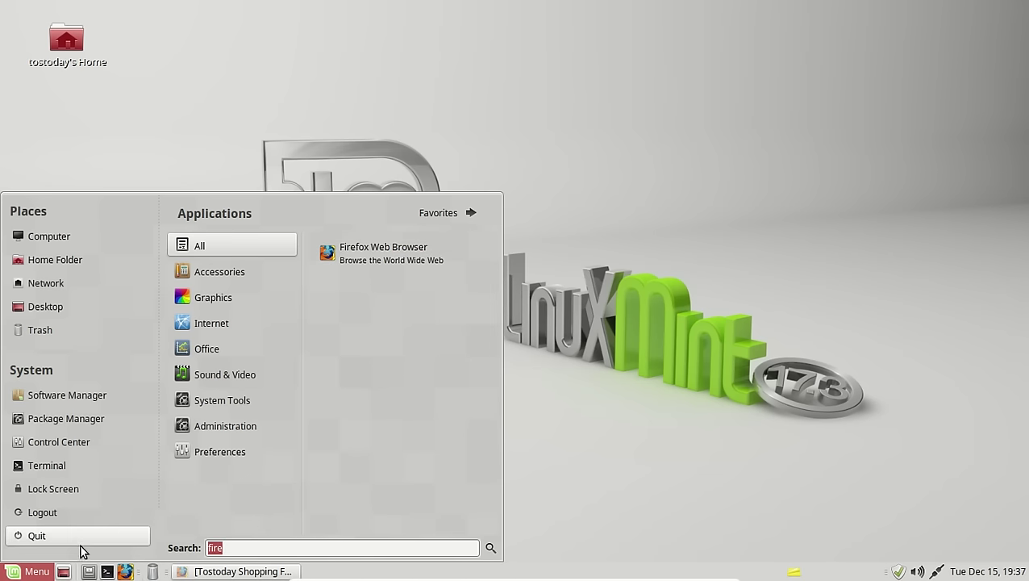
key(BackSpace)
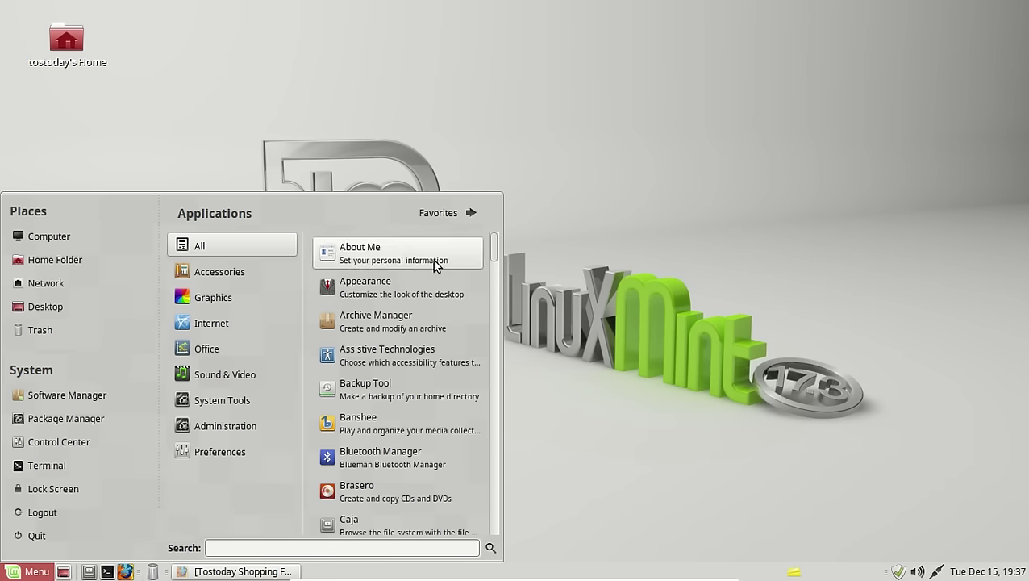
click(444, 215)
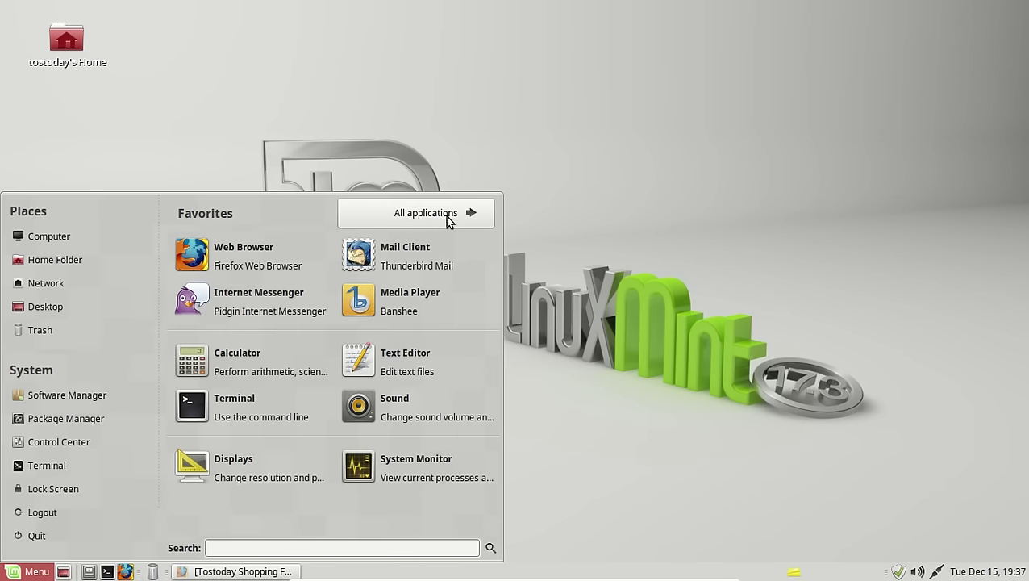
click(446, 216)
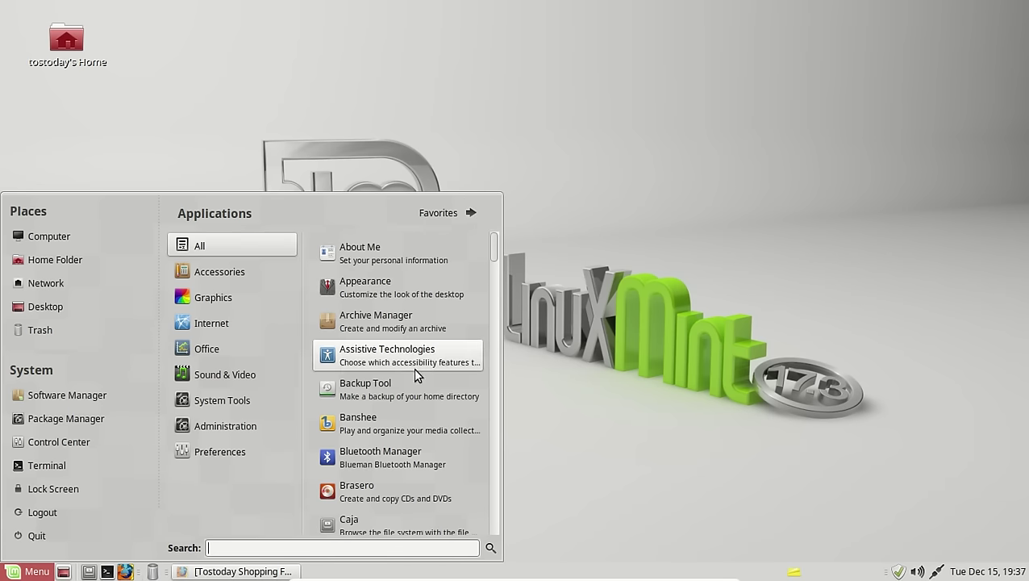
scroll(421, 375, down, 3)
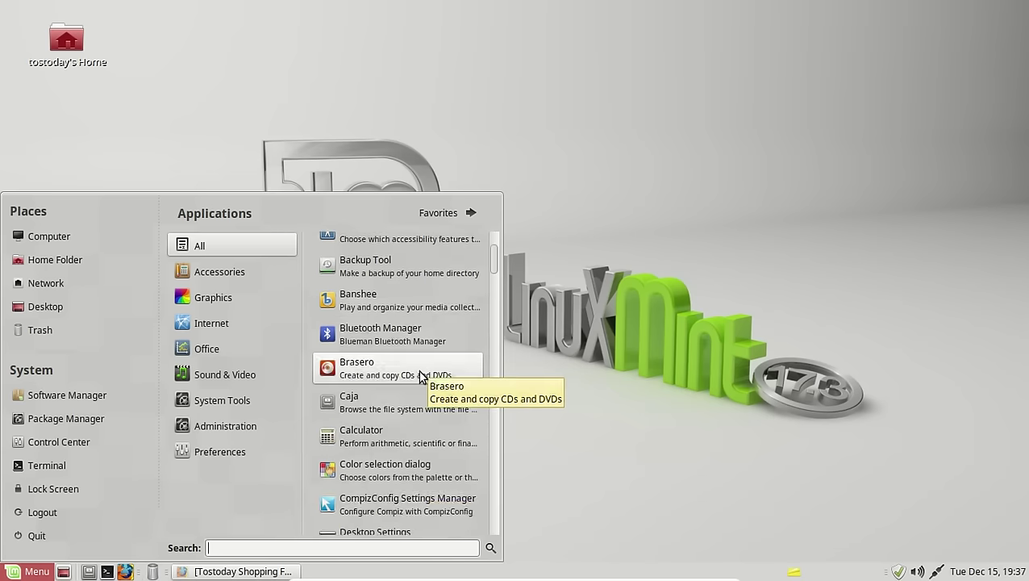
scroll(420, 375, down, 3)
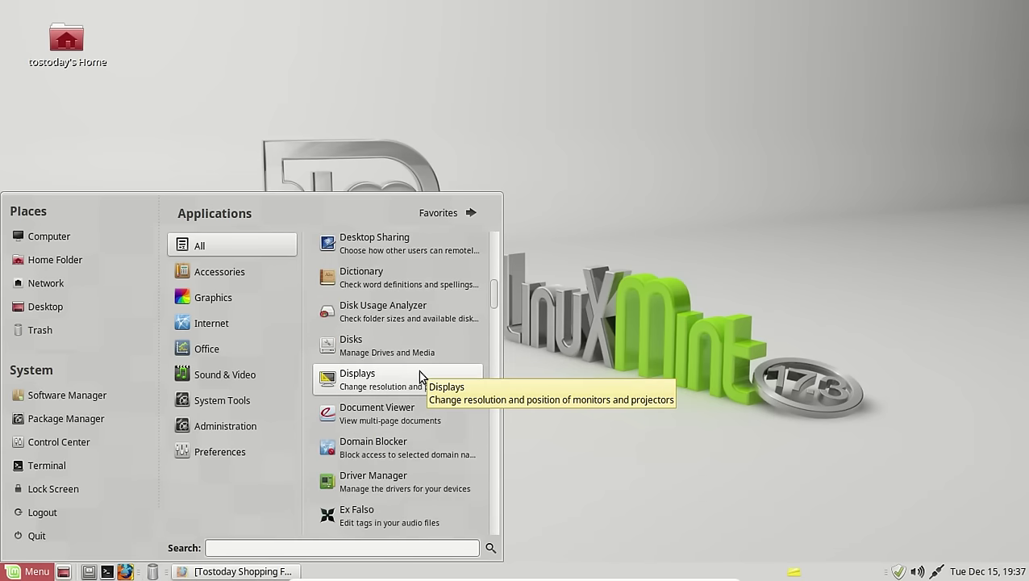
scroll(419, 375, down, 3)
scroll(418, 370, down, 10)
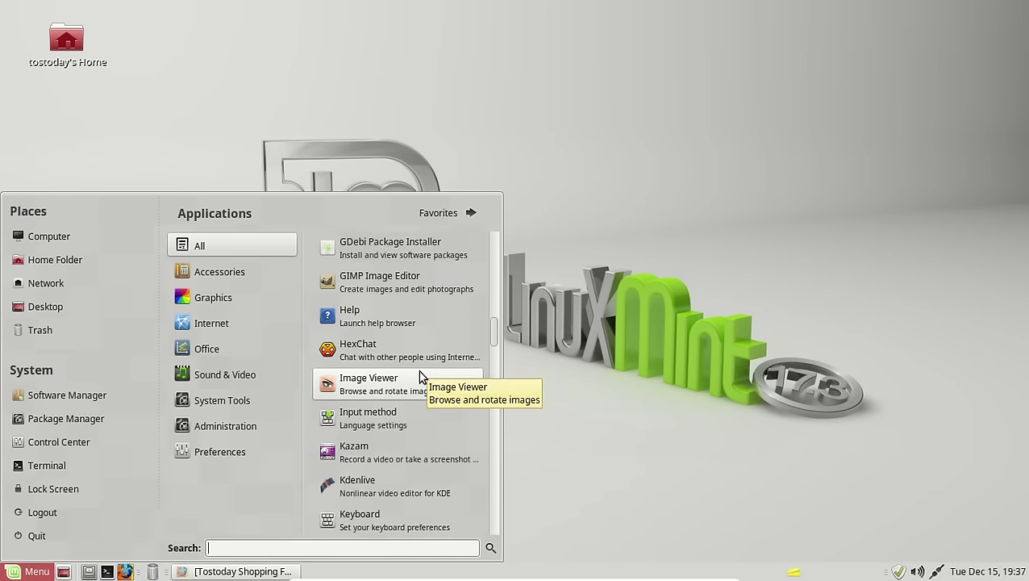
scroll(418, 371, down, 12)
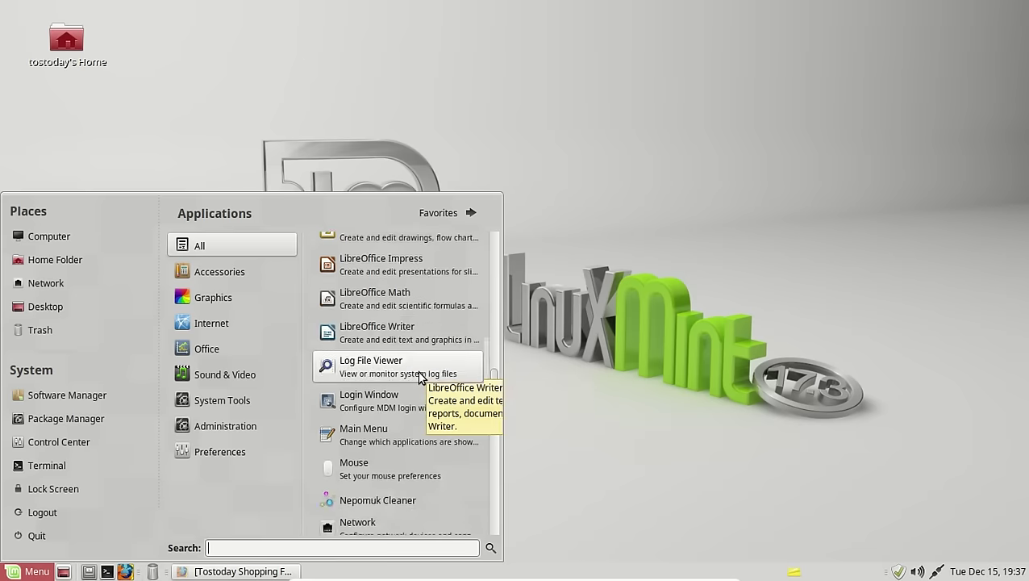
scroll(419, 376, down, 6)
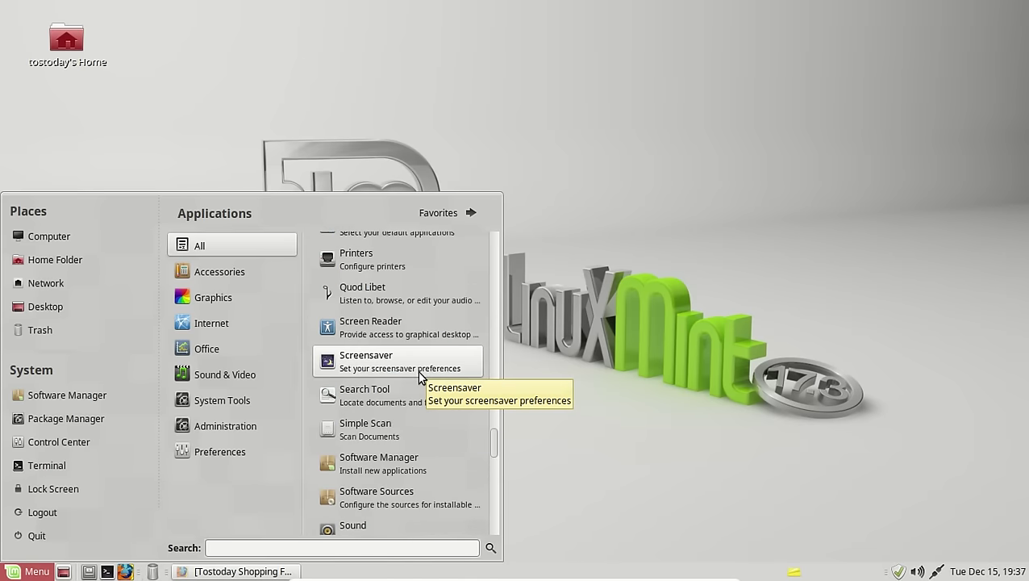
scroll(419, 376, down, 5)
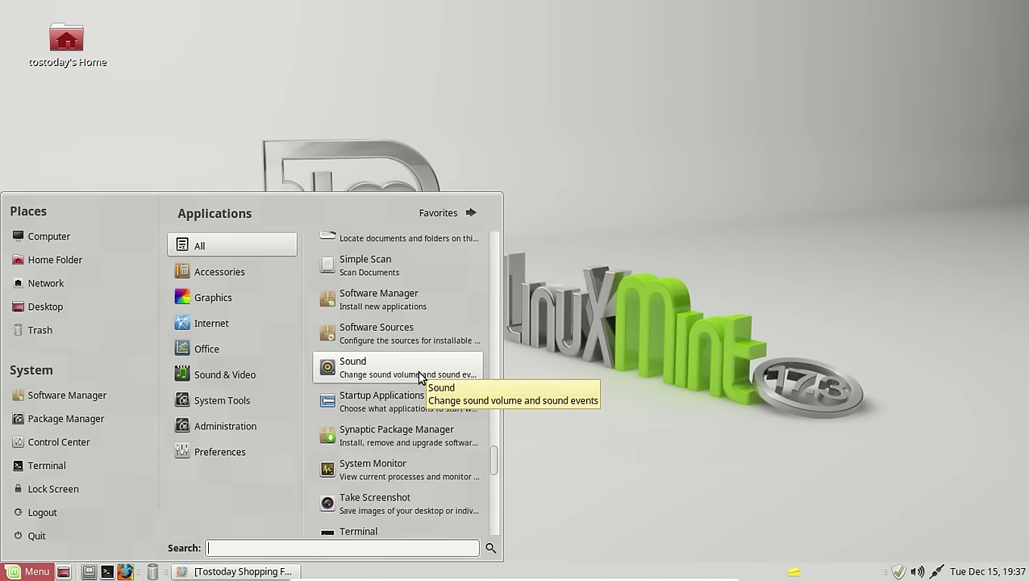
Step: Launch Software Manager from the menu and authenticate with the administrator password
click(396, 307)
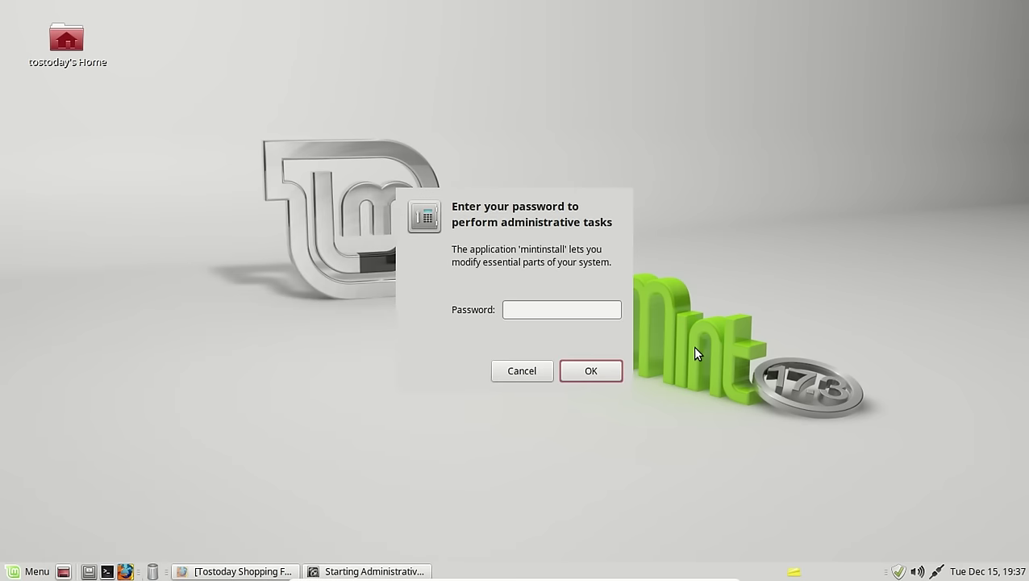
text(****)
key(Return)
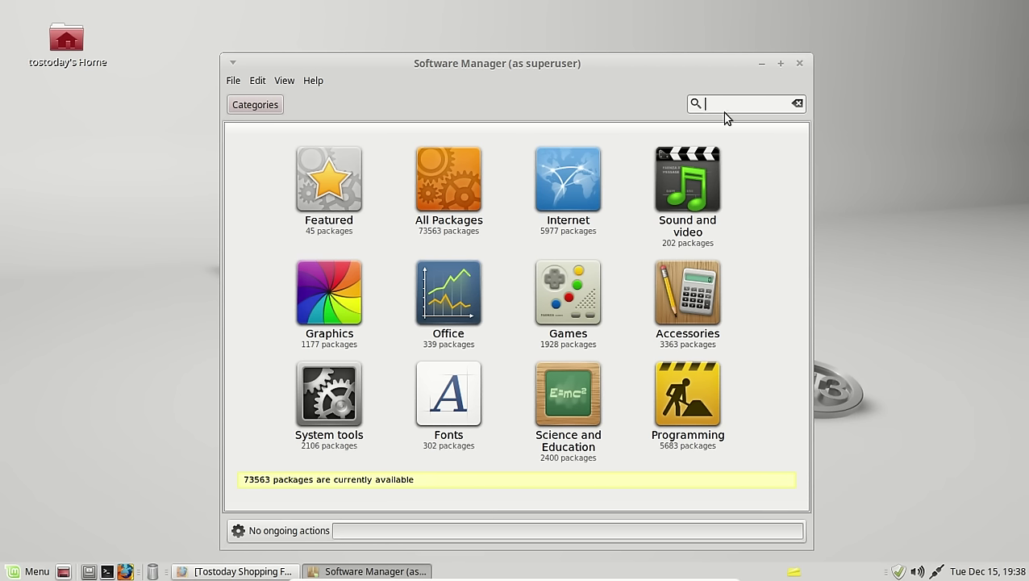
Step: Search for 'vlc', open its package page showing Installed, then close Software Manager
text(vlc)
key(Return)
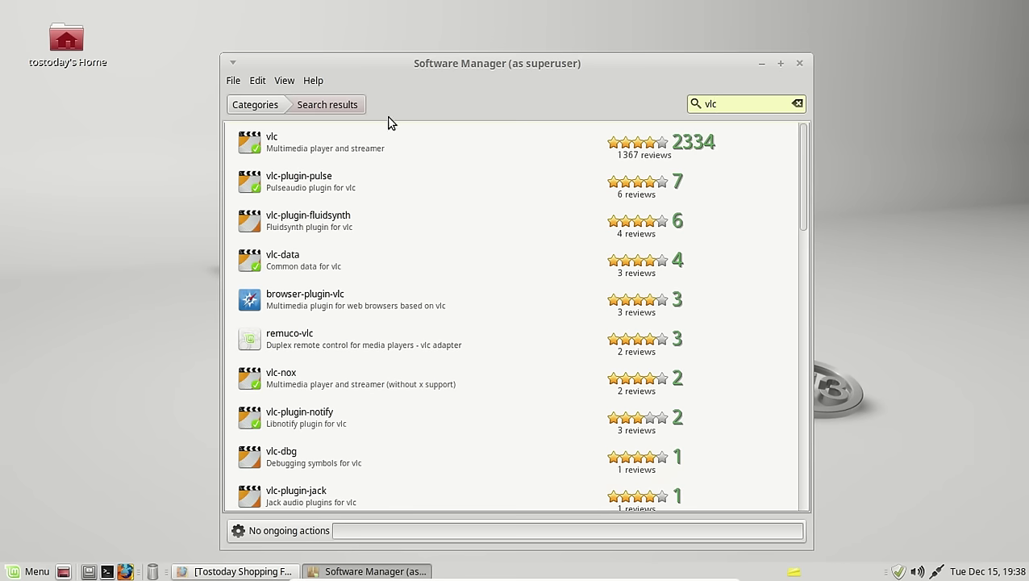
click(313, 150)
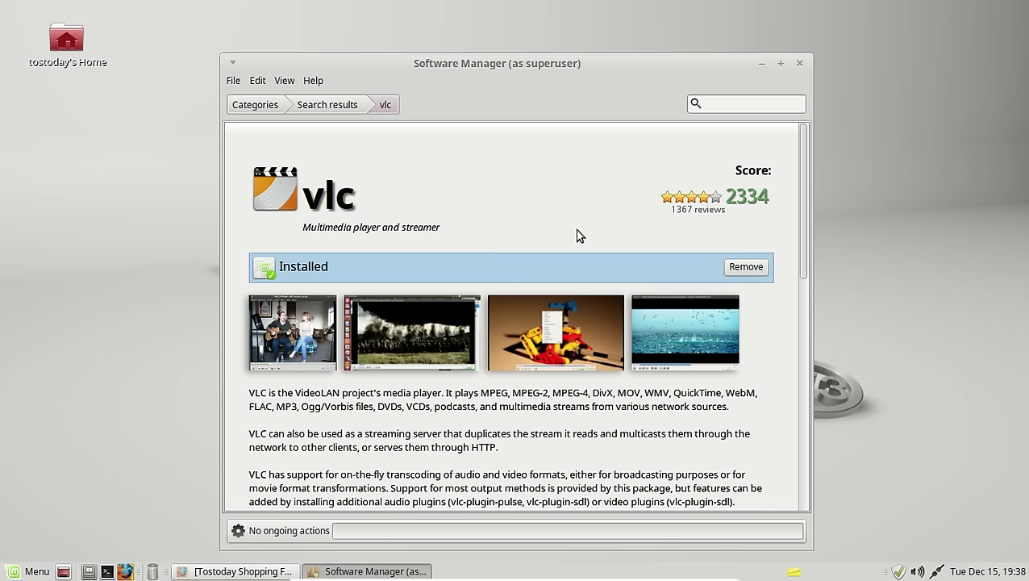
click(799, 64)
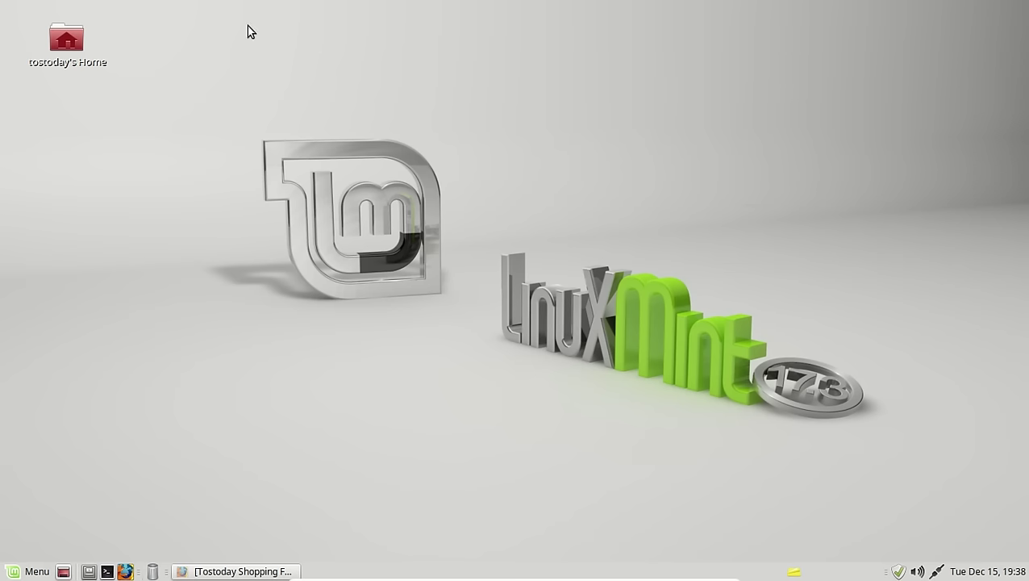
double_click(66, 40)
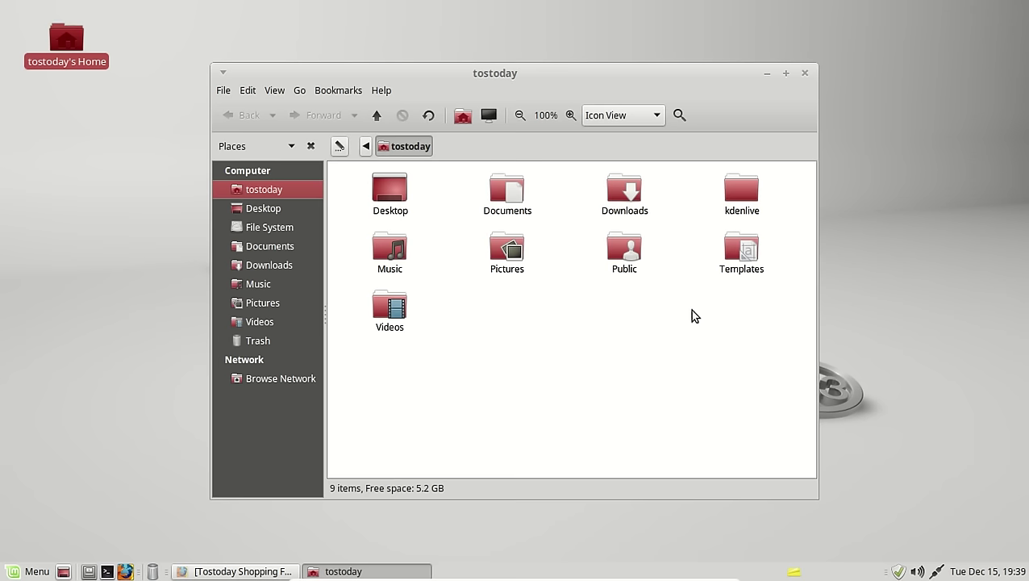
click(261, 229)
click(264, 246)
click(268, 265)
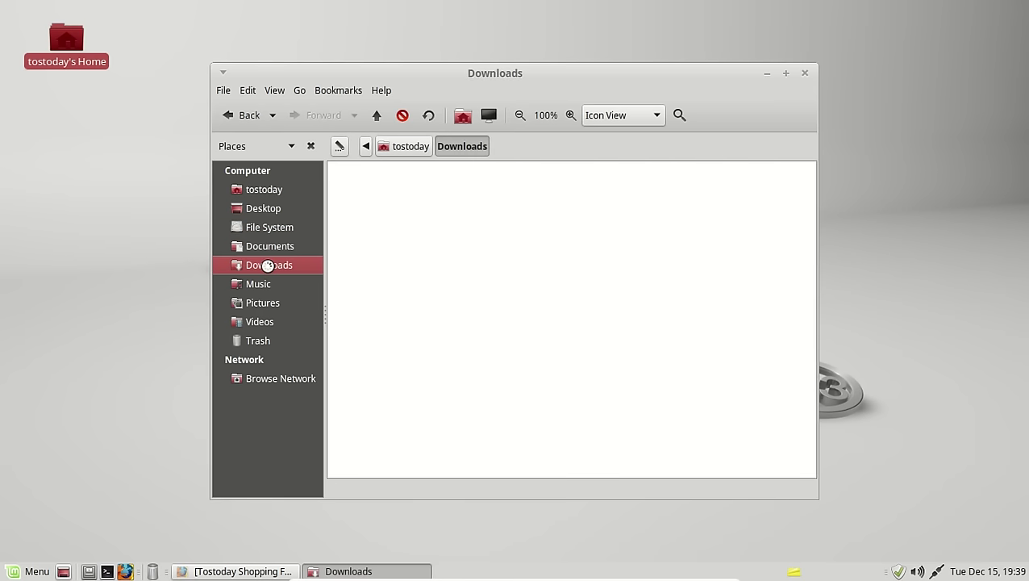
click(267, 284)
click(266, 302)
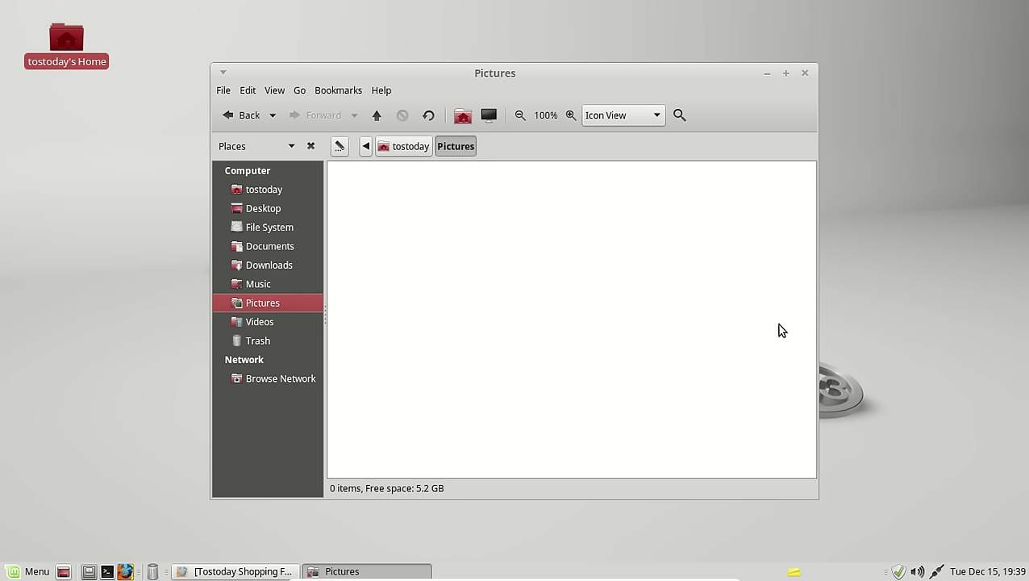
click(785, 74)
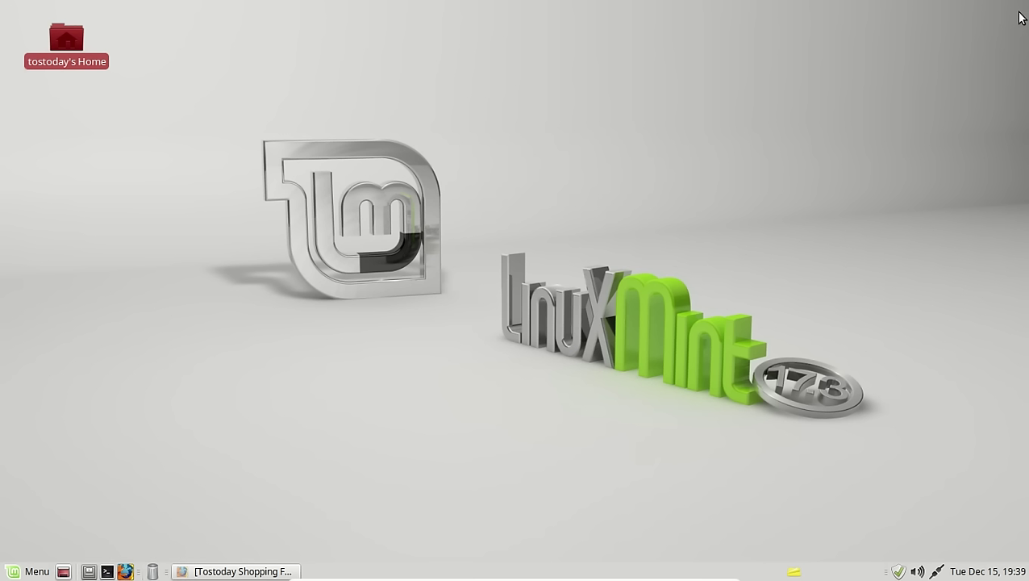
click(1018, 11)
Step: Leave full-screen with Right Ctrl+F so the VM runs in a normal VirtualBox window
key(ctrl+f)
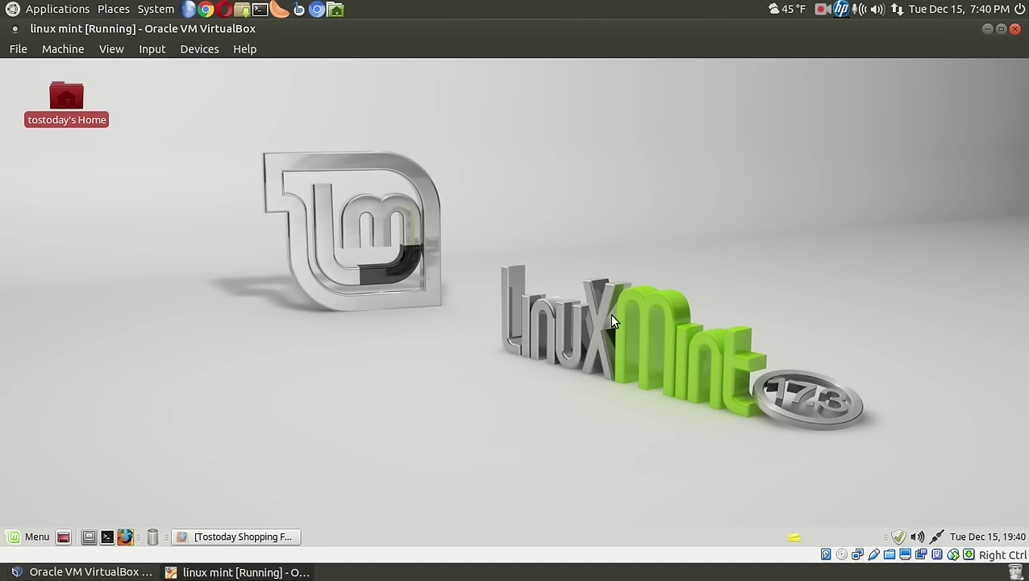
Step: Restore the blog window and view the How To Stop Texting & Driving poll results
click(283, 539)
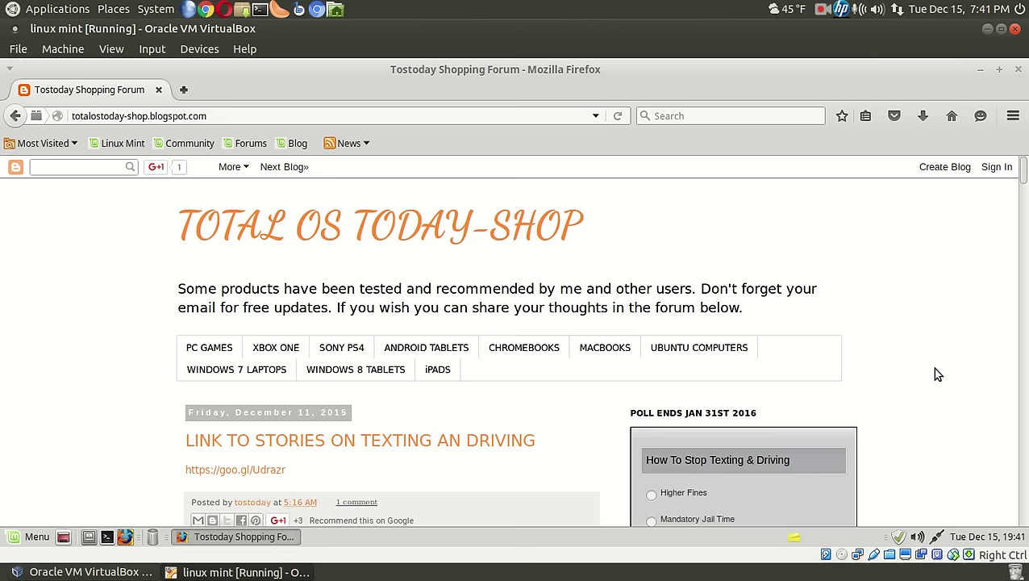
scroll(935, 369, down, 2)
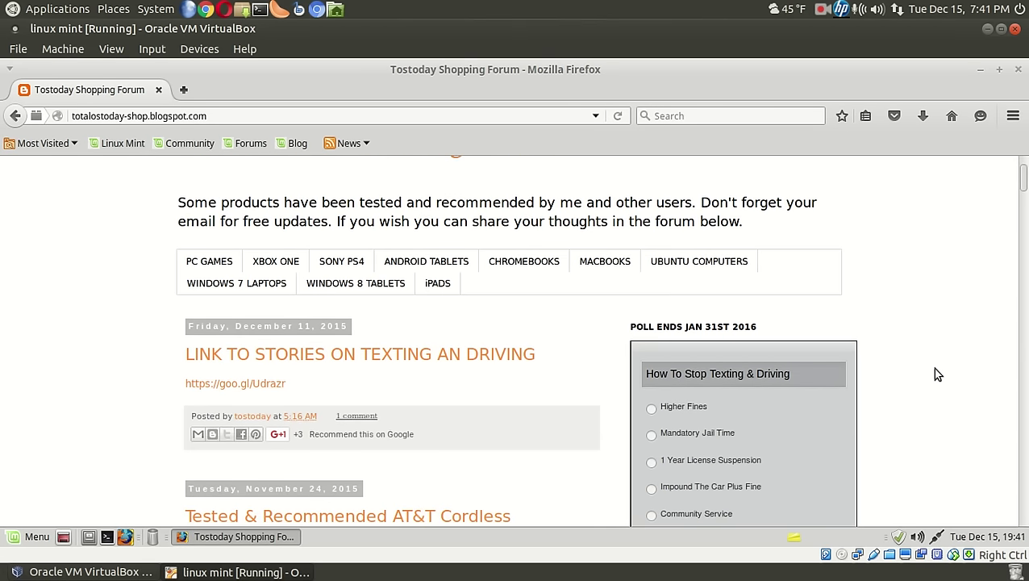
scroll(938, 374, down, 2)
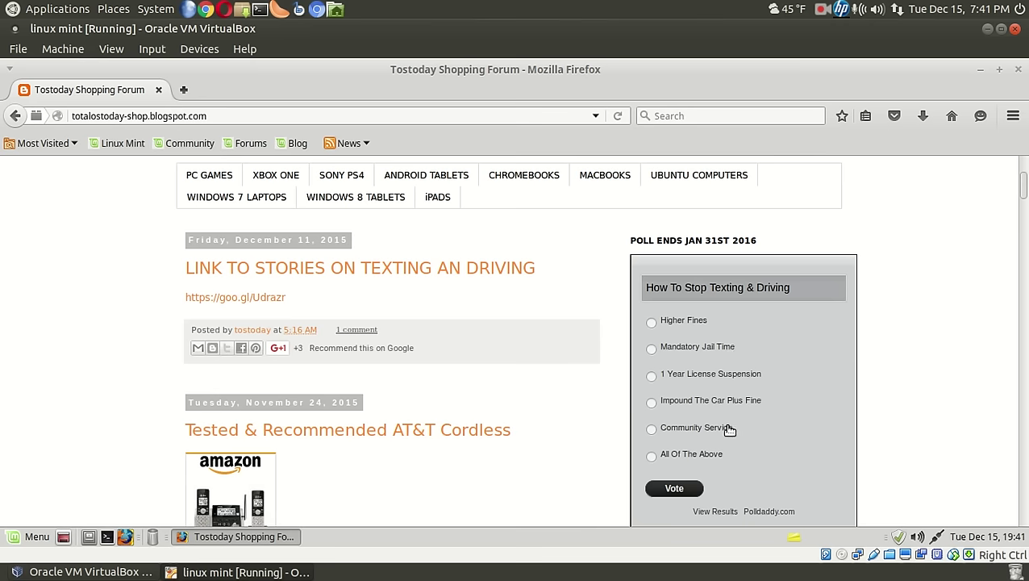
scroll(828, 453, down, 1)
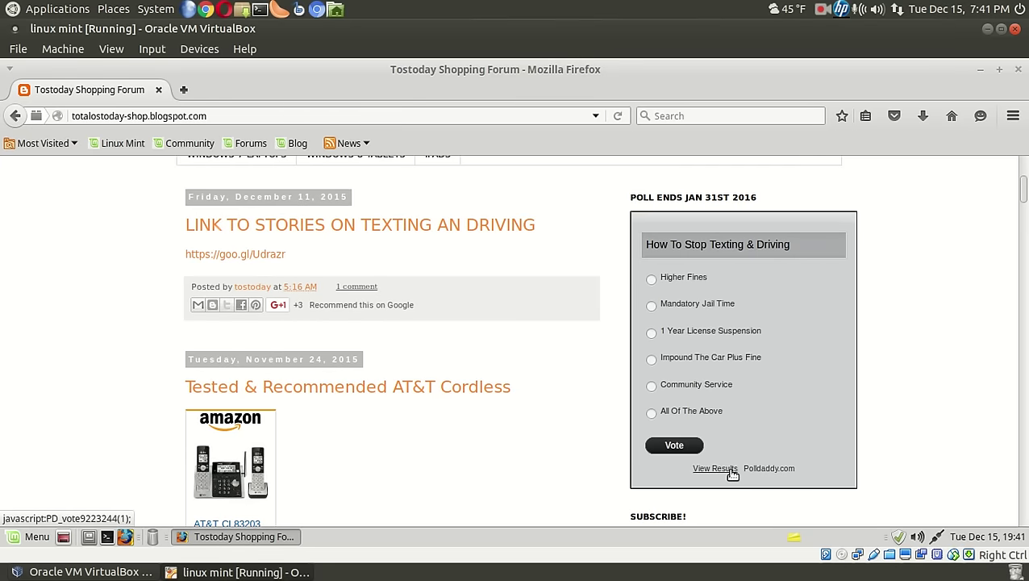
click(715, 468)
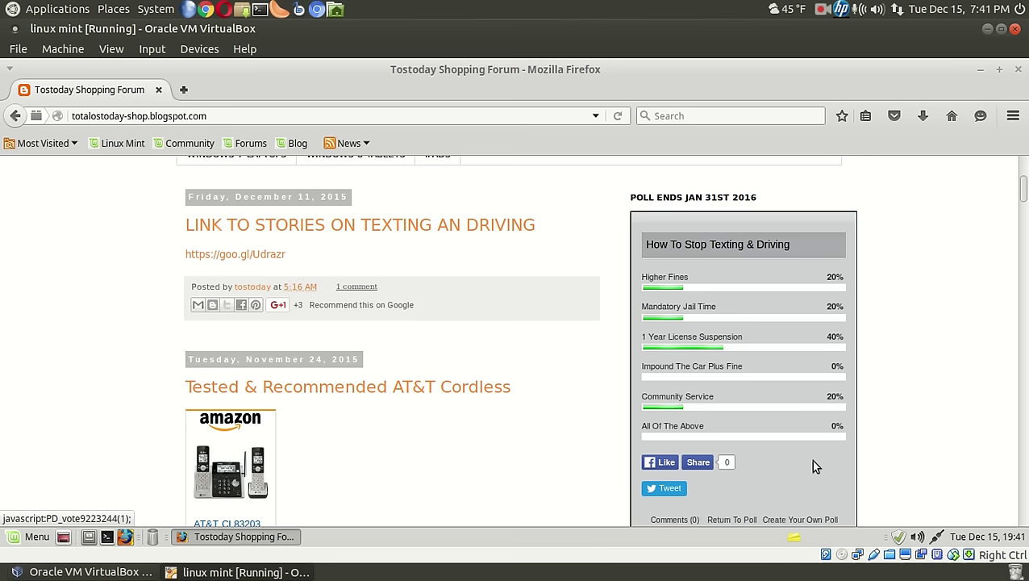
scroll(949, 309, up, 2)
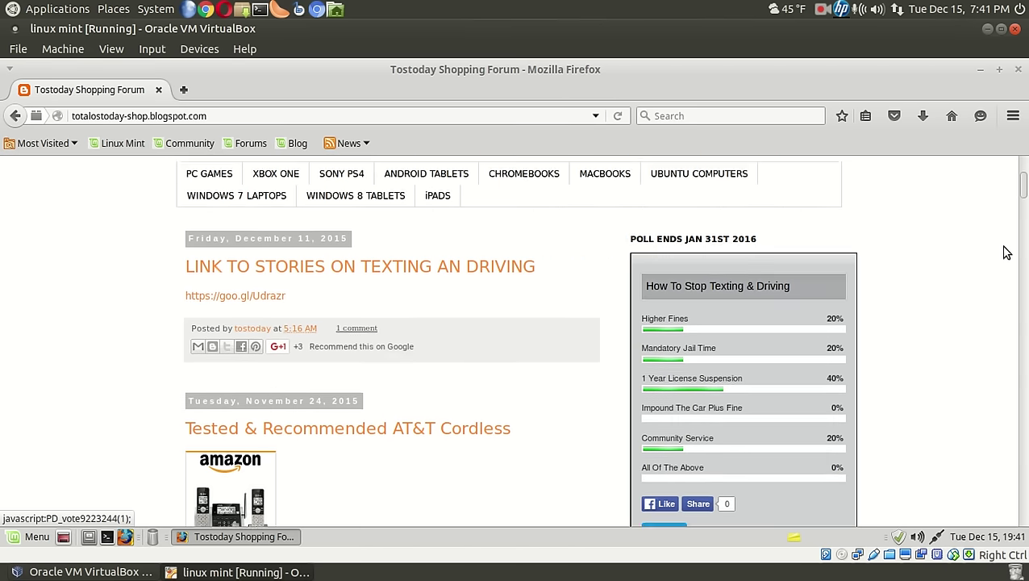
Step: Close the Firefox window showing the Total OS Today-Shop blog
click(1019, 72)
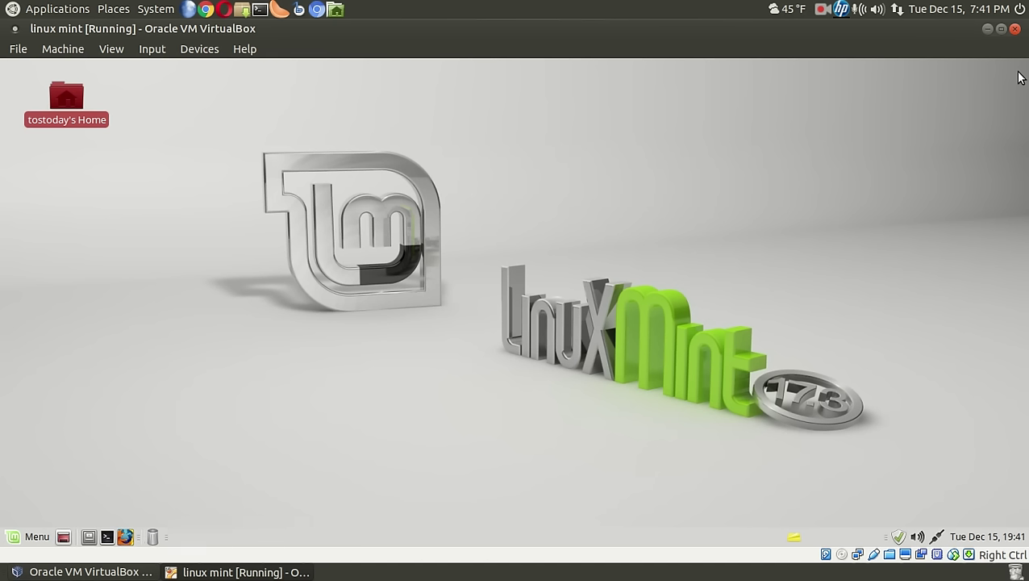